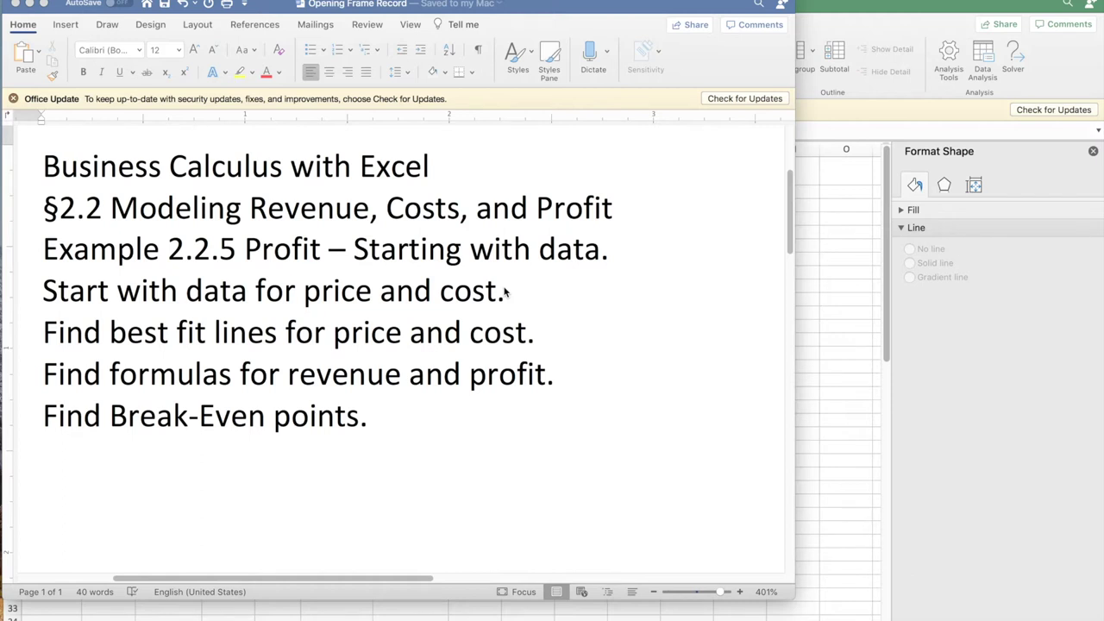
Switch to the Excel workbook, insert a markers-only scatter chart of the data in A1:C6, and place it beside the table below the headings
{"action": "left_click", "coordinate": [821, 308]}
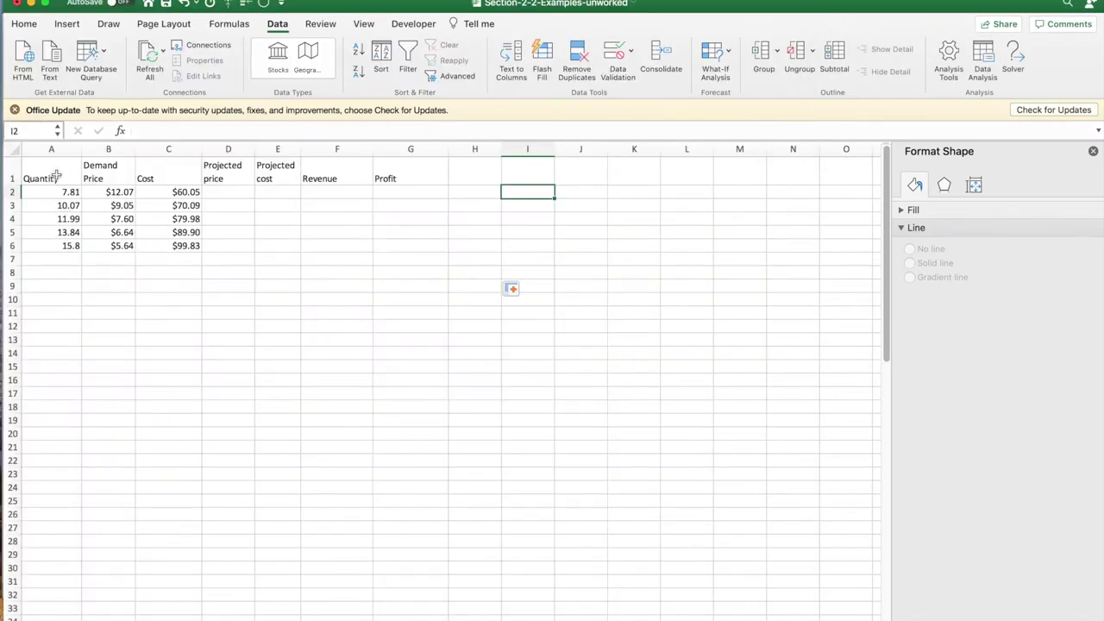
{"action": "left_click_drag", "start_coordinate": [53, 175], "coordinate": [163, 253]}
{"action": "left_click", "coordinate": [72, 26]}
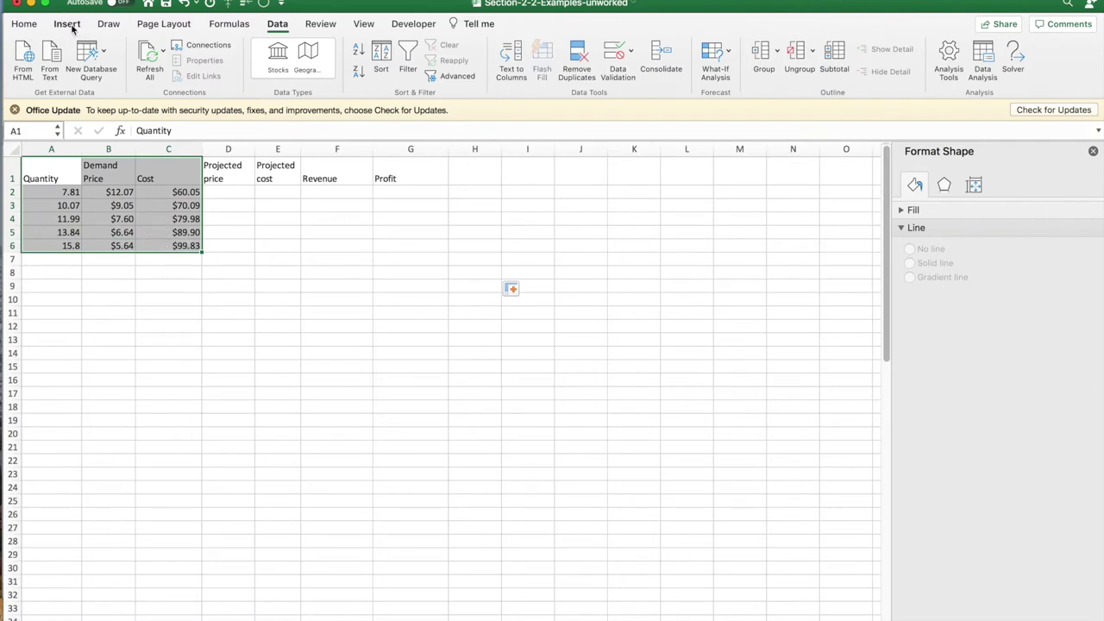
{"action": "left_click", "coordinate": [561, 71]}
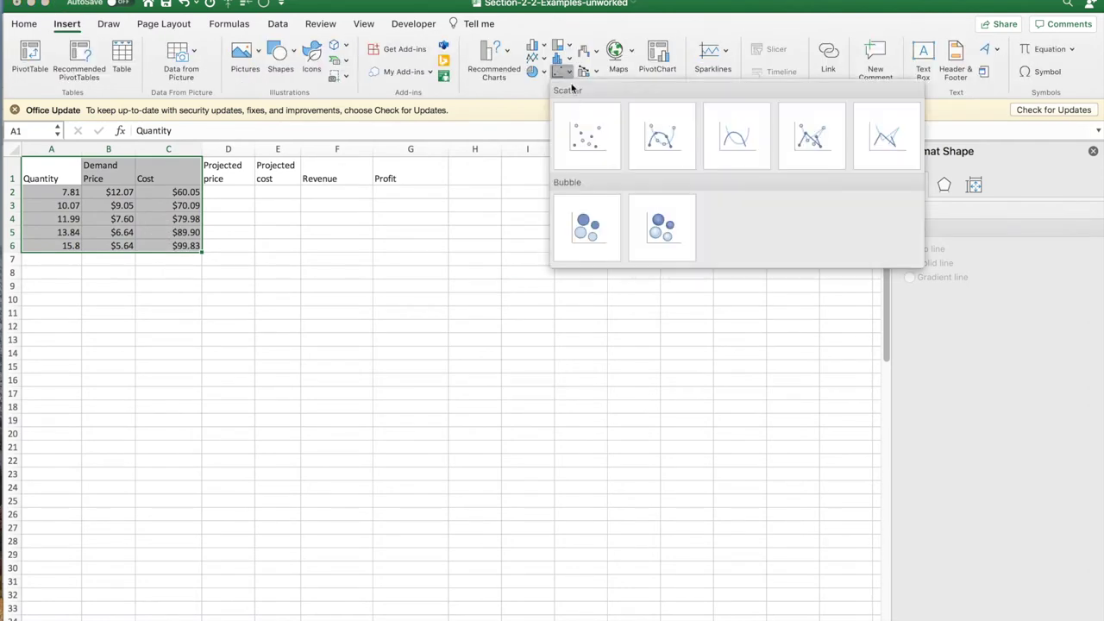
{"action": "left_click", "coordinate": [583, 127]}
{"action": "left_click_drag", "start_coordinate": [523, 318], "coordinate": [595, 197]}
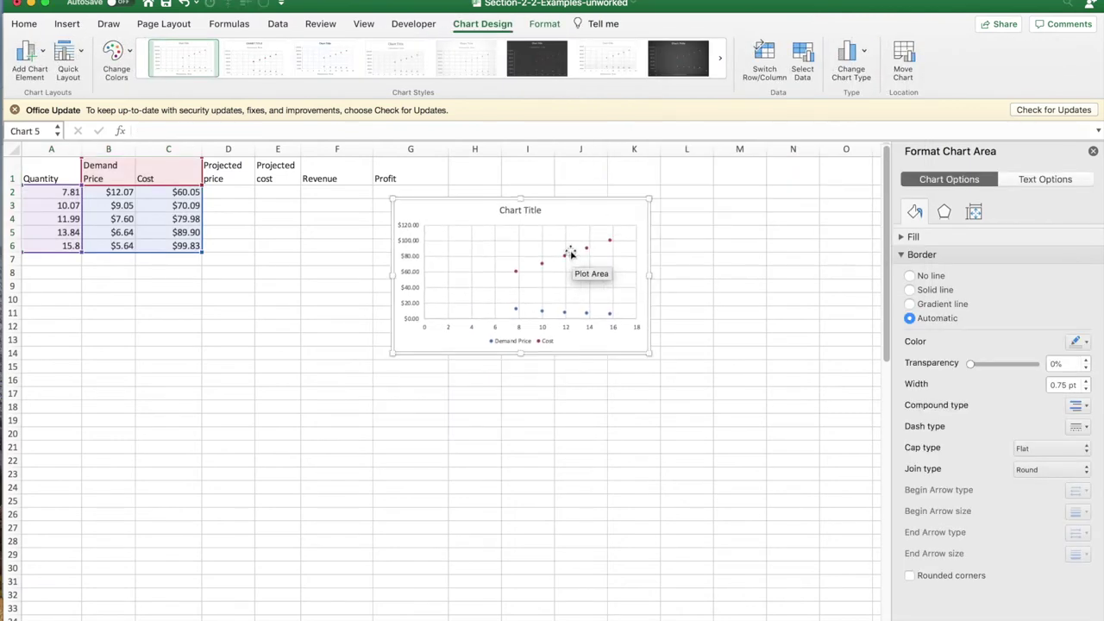
Add a linear trendline to the Cost series in the scatter chart and display its equation on the chart
{"action": "left_click", "coordinate": [567, 257]}
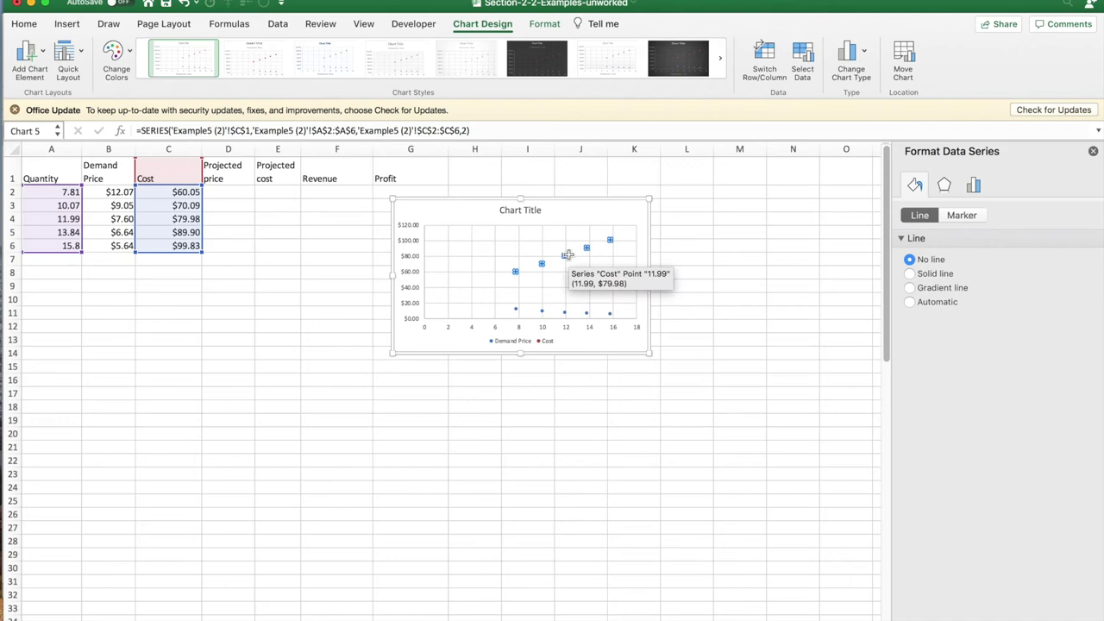
{"action": "right_click", "coordinate": [568, 257]}
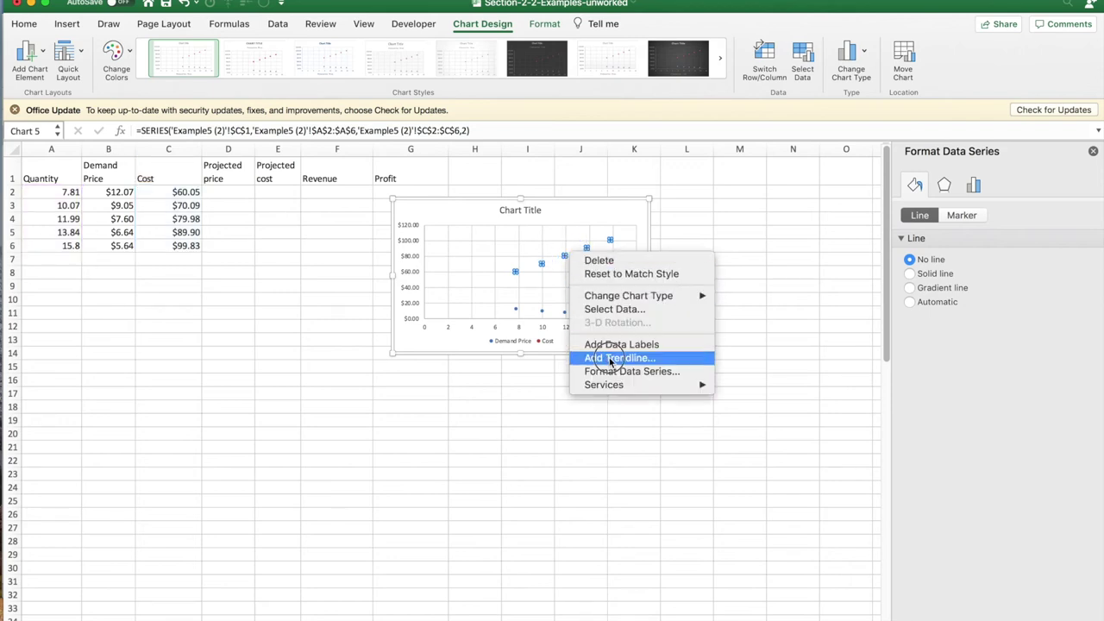
{"action": "left_click", "coordinate": [807, 306]}
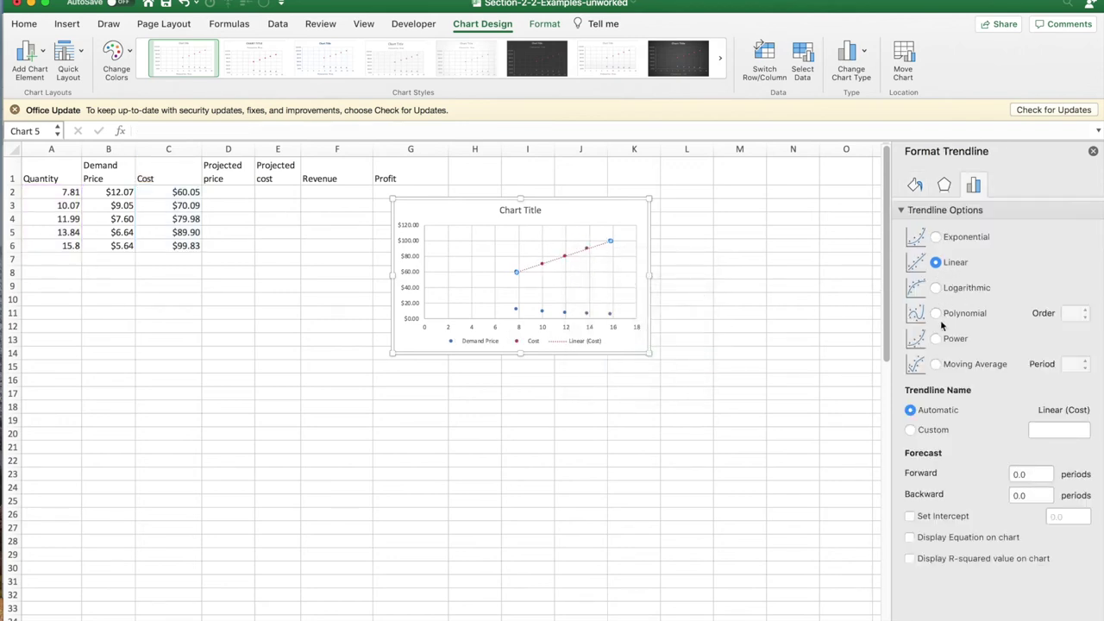
{"action": "left_click", "coordinate": [909, 537]}
Plot the Demand Price series on the secondary axis and add a linear trendline with its equation displayed
{"action": "left_click", "coordinate": [542, 313]}
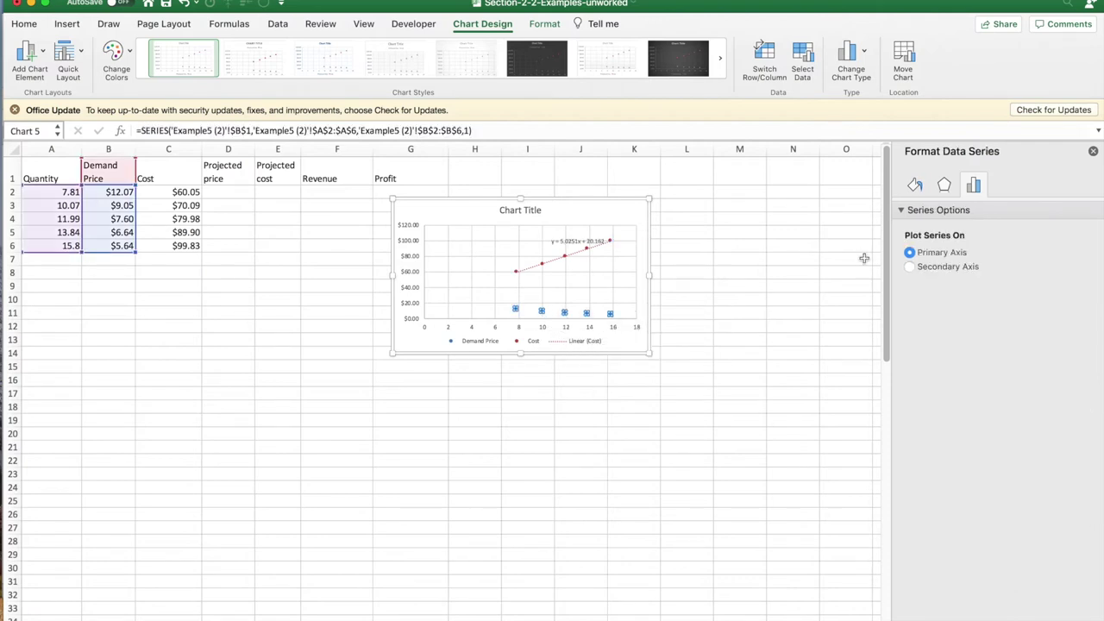
{"action": "left_click", "coordinate": [910, 266]}
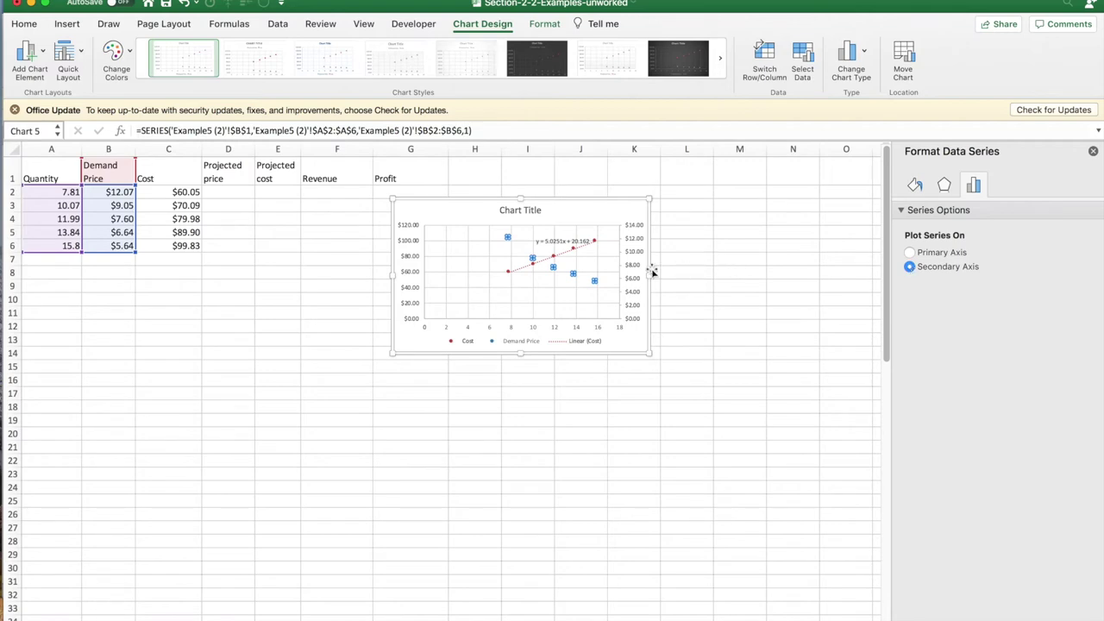
{"action": "mouse_move", "coordinate": [509, 240]}
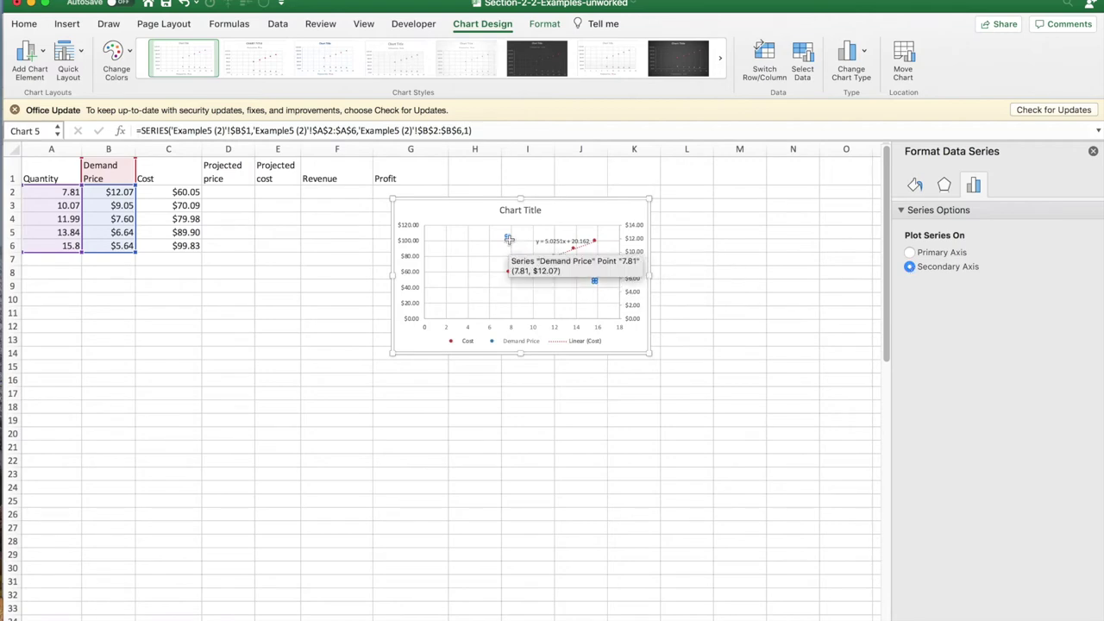
{"action": "right_click", "coordinate": [506, 238]}
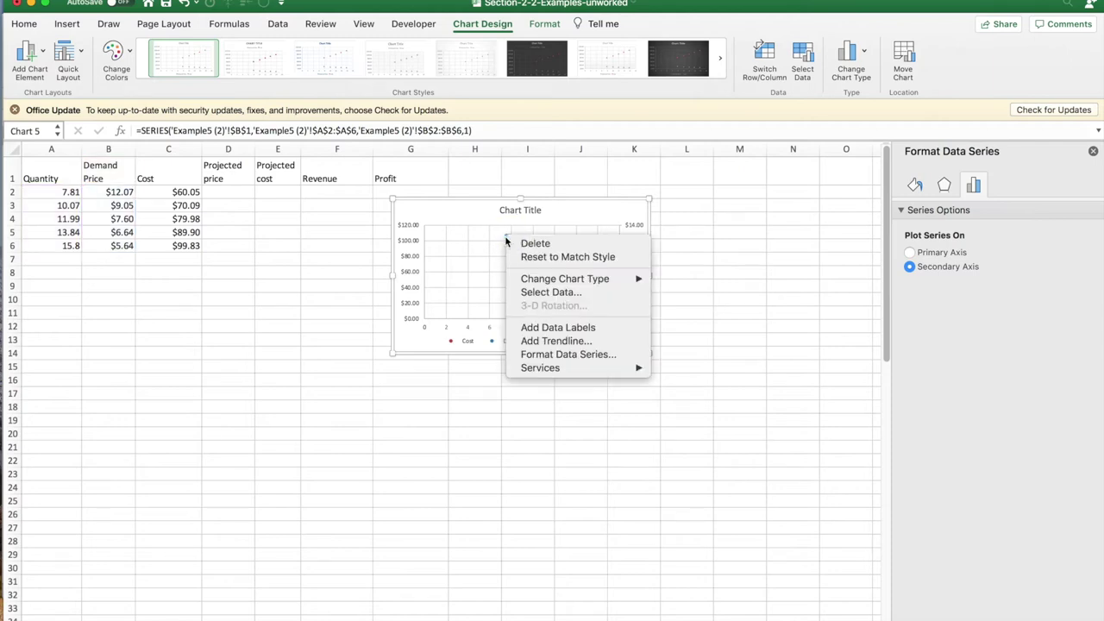
{"action": "left_click", "coordinate": [546, 341]}
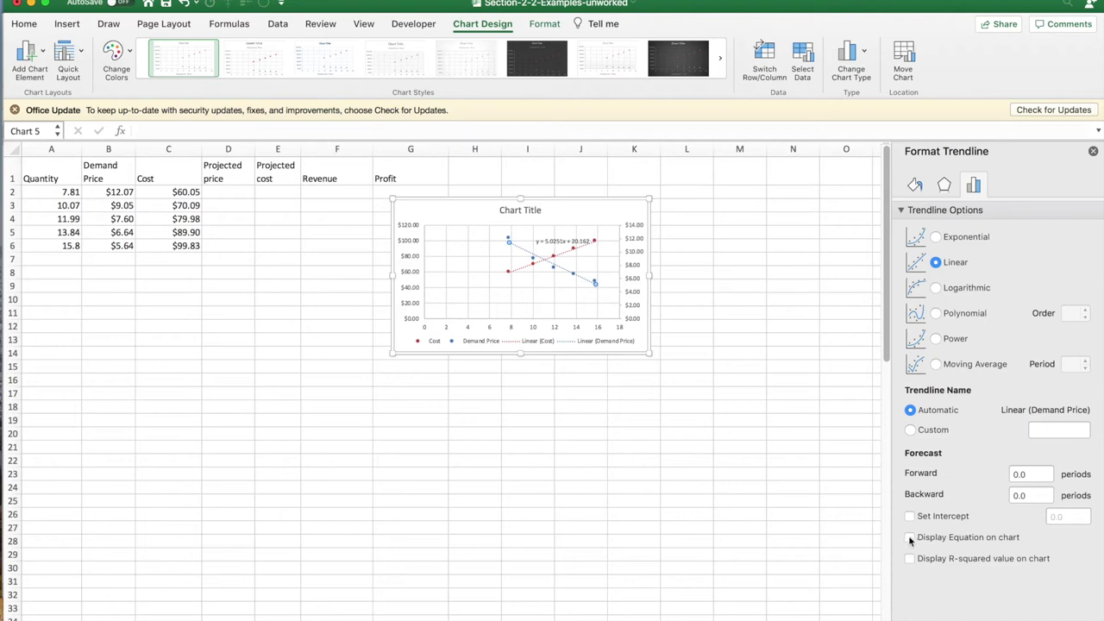
{"action": "left_click", "coordinate": [909, 537]}
Set the font size of both trendline equations on the chart to 12
{"action": "left_click", "coordinate": [24, 24]}
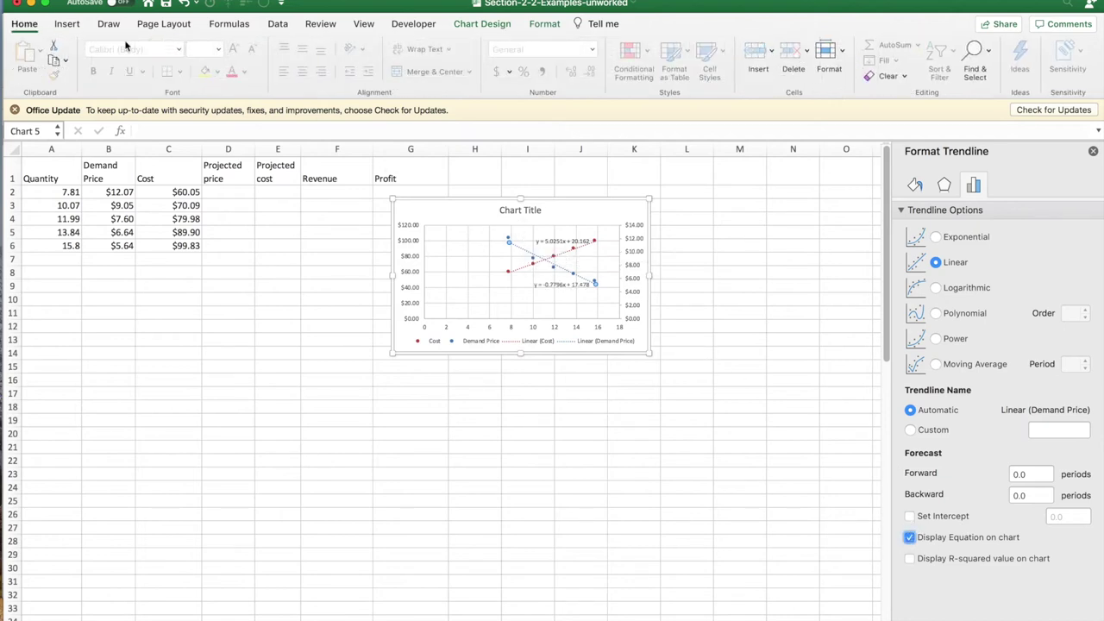
{"action": "left_click", "coordinate": [547, 241]}
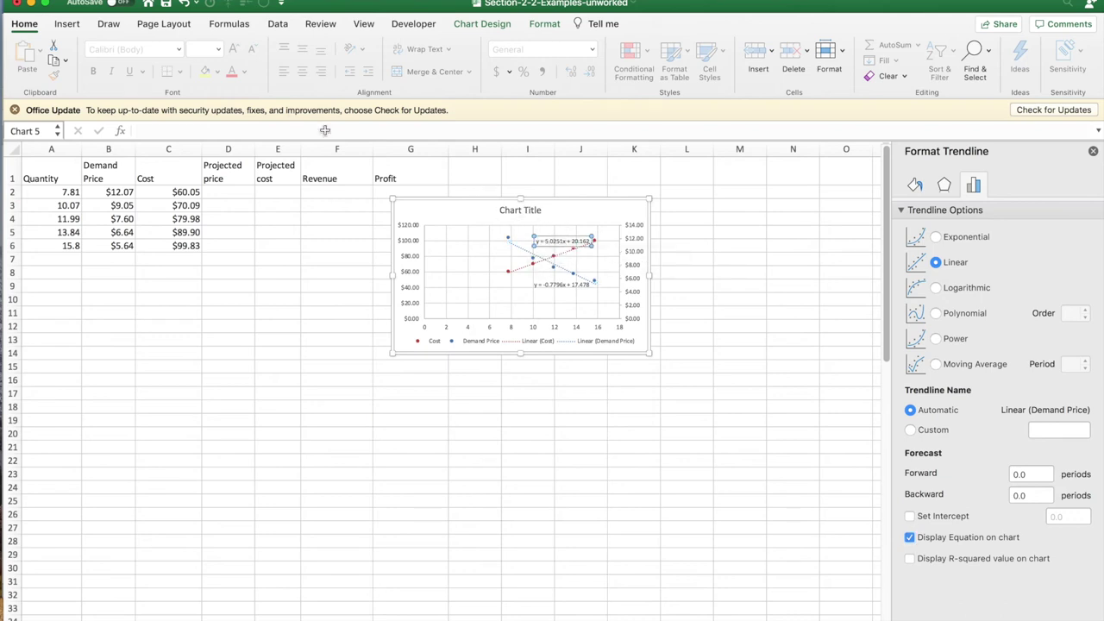
{"action": "left_click", "coordinate": [218, 49]}
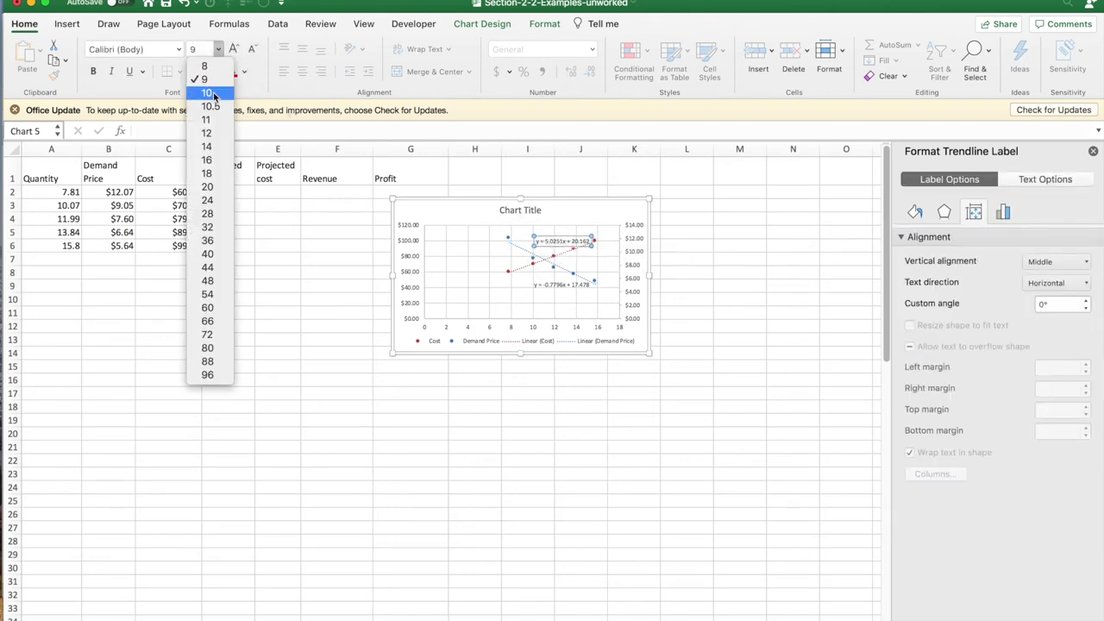
{"action": "left_click", "coordinate": [213, 132]}
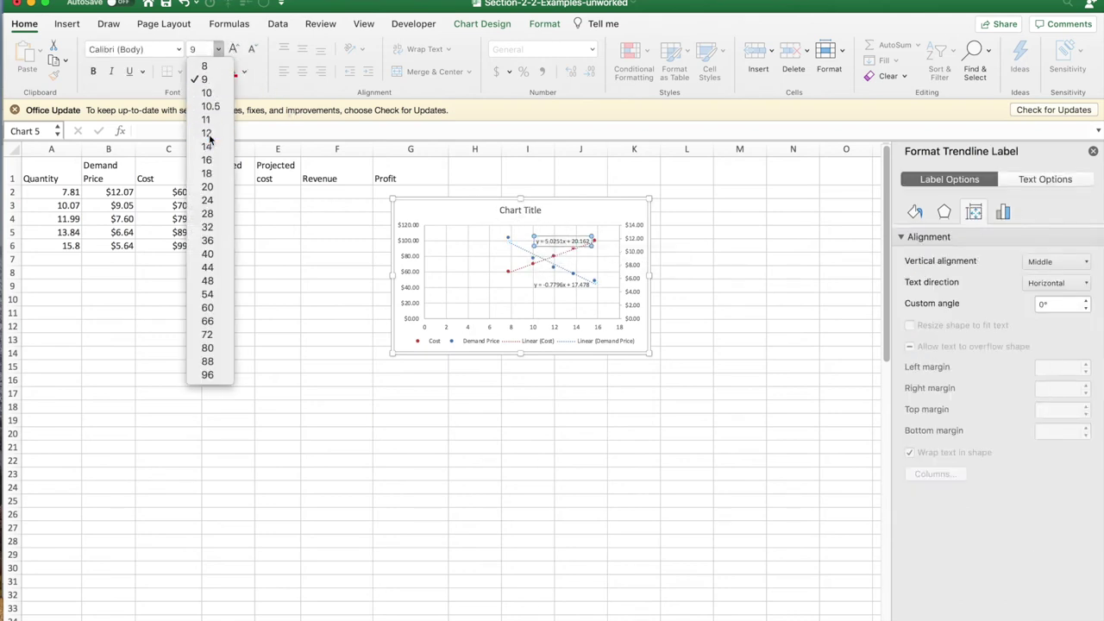
{"action": "left_click", "coordinate": [541, 285]}
{"action": "key", "text": "super+y"}
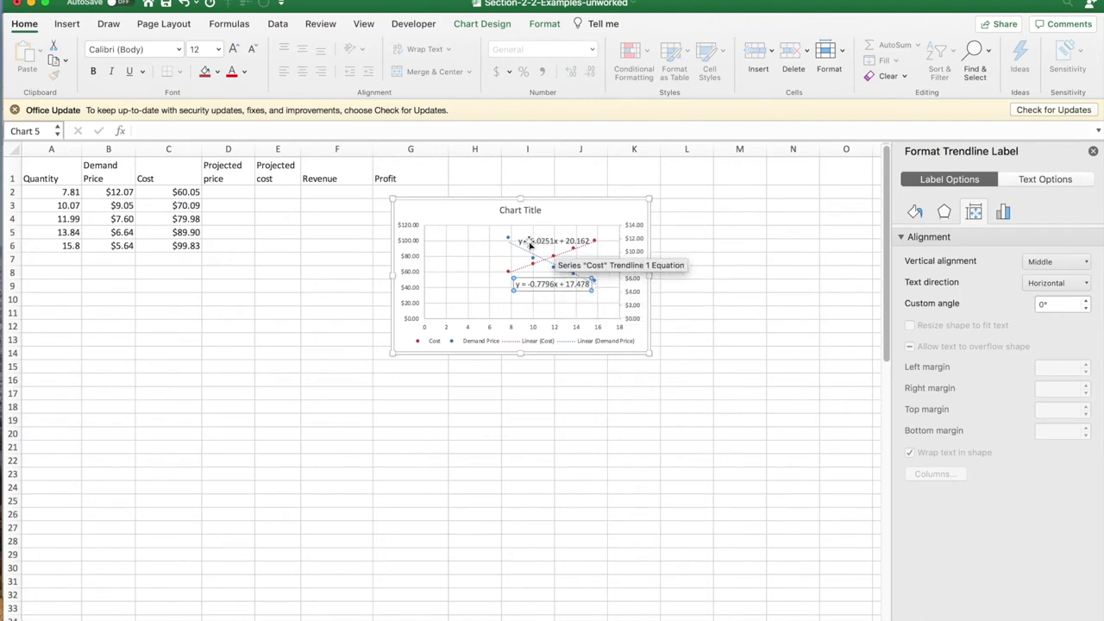
Copy the full text of the Demand Price trendline equation from the chart
{"action": "left_click", "coordinate": [530, 285]}
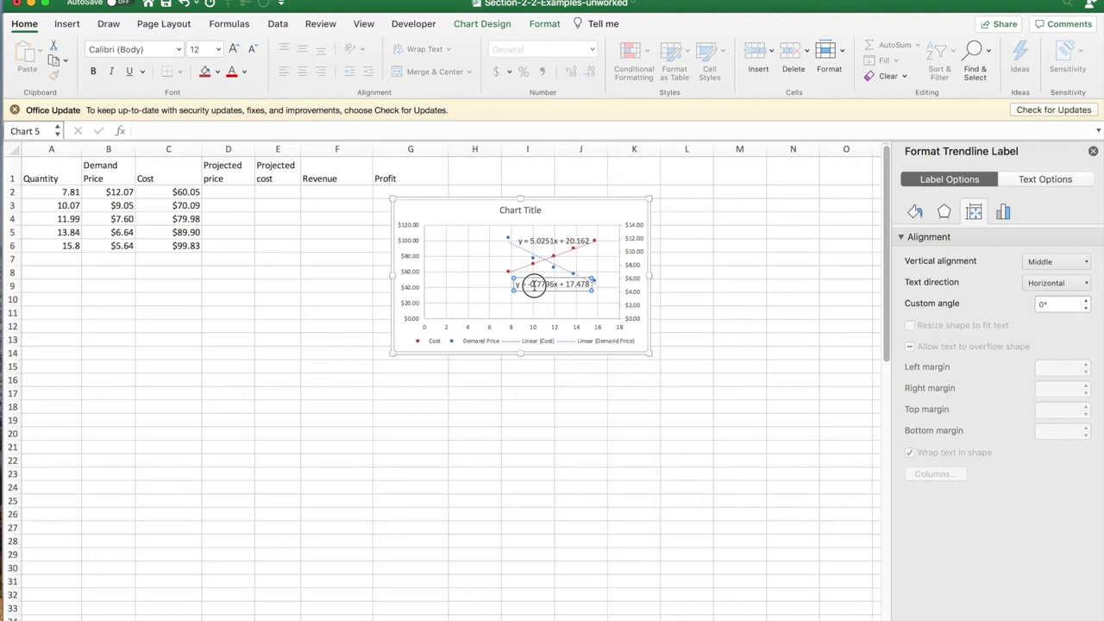
{"action": "left_click", "coordinate": [526, 286]}
{"action": "left_click_drag", "start_coordinate": [526, 286], "coordinate": [577, 284]}
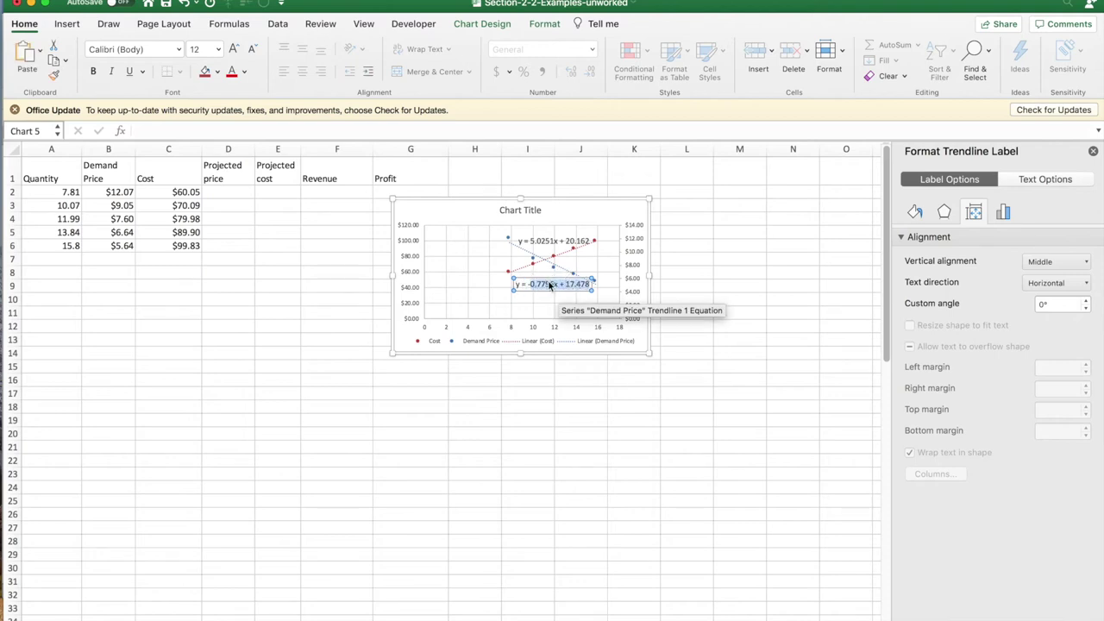
{"action": "left_click", "coordinate": [515, 284]}
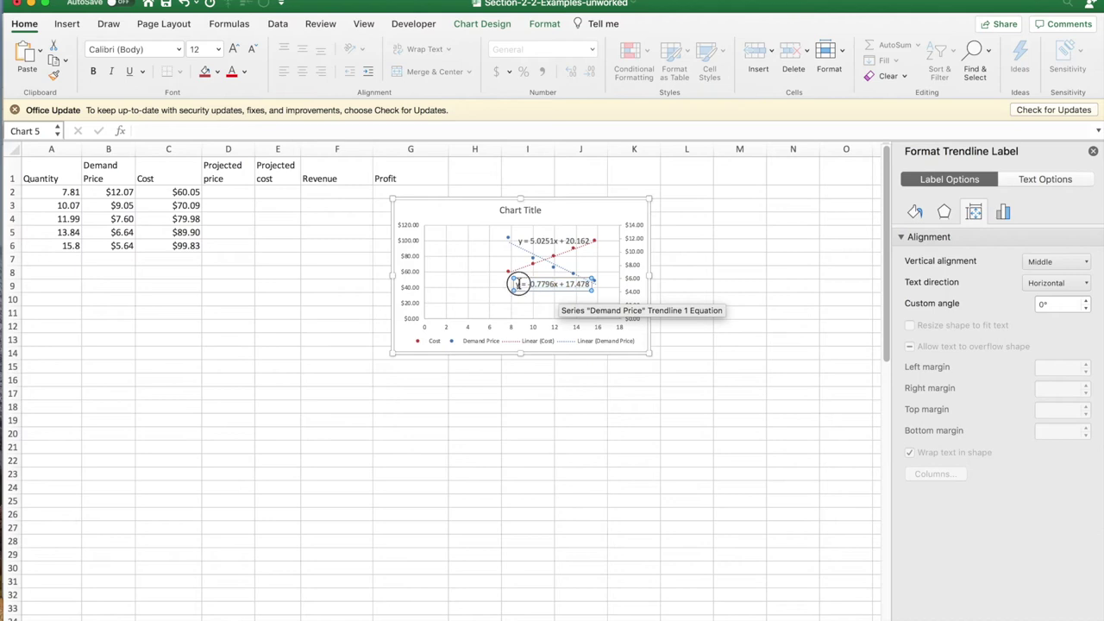
{"action": "left_click_drag", "start_coordinate": [515, 284], "coordinate": [603, 285]}
{"action": "key", "text": "super+c"}
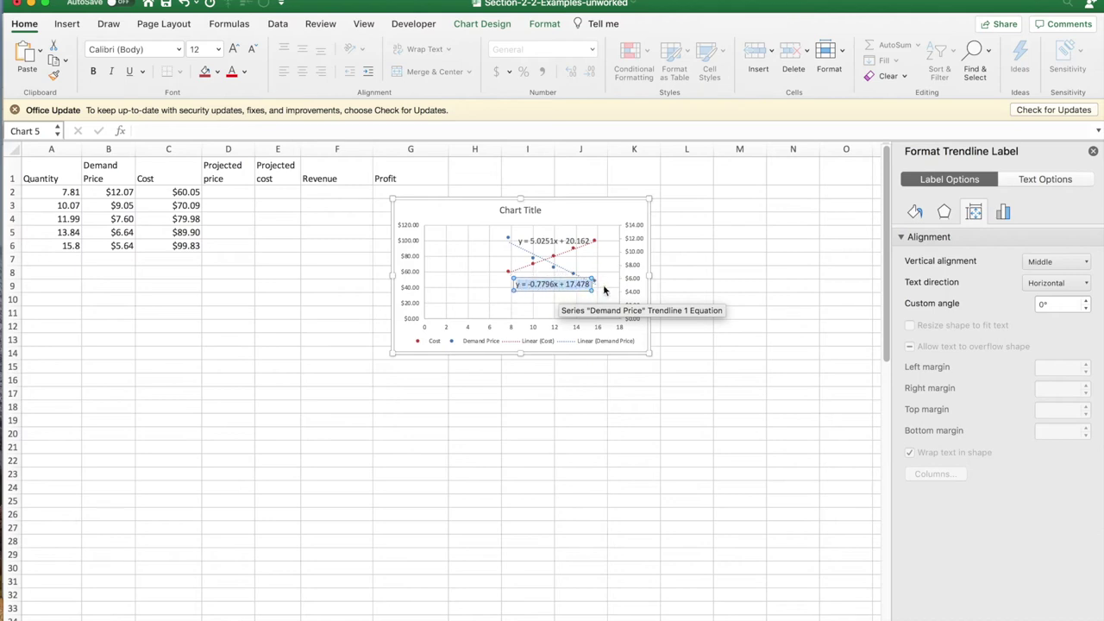
Paste the equation into D2 under Projected price and turn it into the formula = -0.7796*a2 + 17.478
{"action": "left_click", "coordinate": [236, 189]}
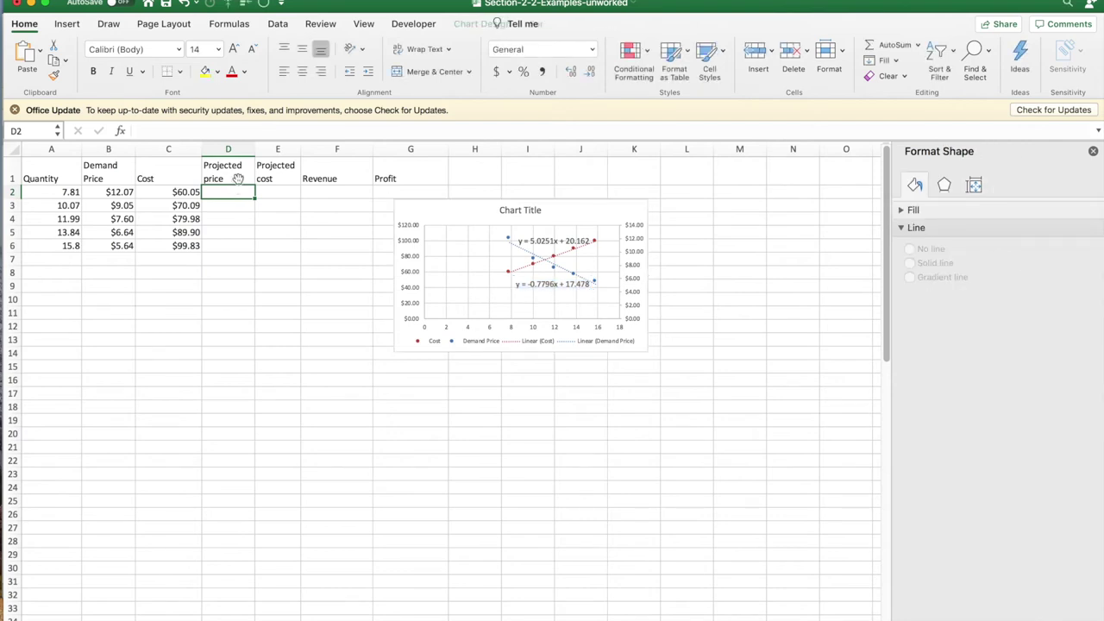
{"action": "left_click", "coordinate": [217, 133]}
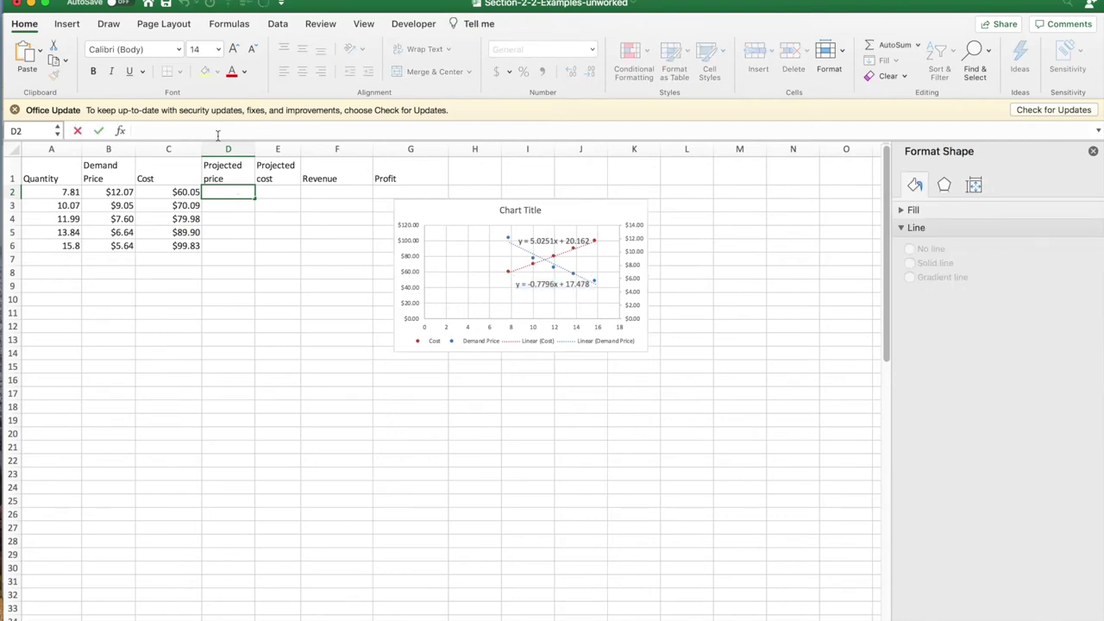
{"action": "key", "text": "super+v"}
{"action": "left_click_drag", "start_coordinate": [145, 129], "coordinate": [130, 134]}
{"action": "key", "text": "BackSpace"}
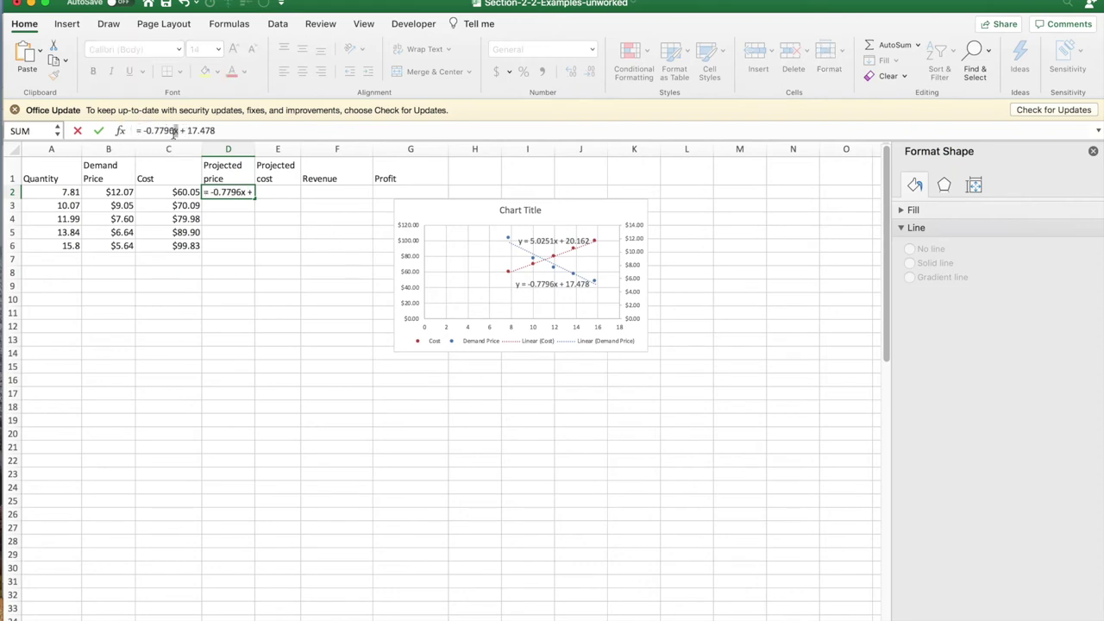
{"action": "left_click", "coordinate": [176, 130]}
{"action": "key", "text": "BackSpace"}
{"action": "type", "text": "*a2"}
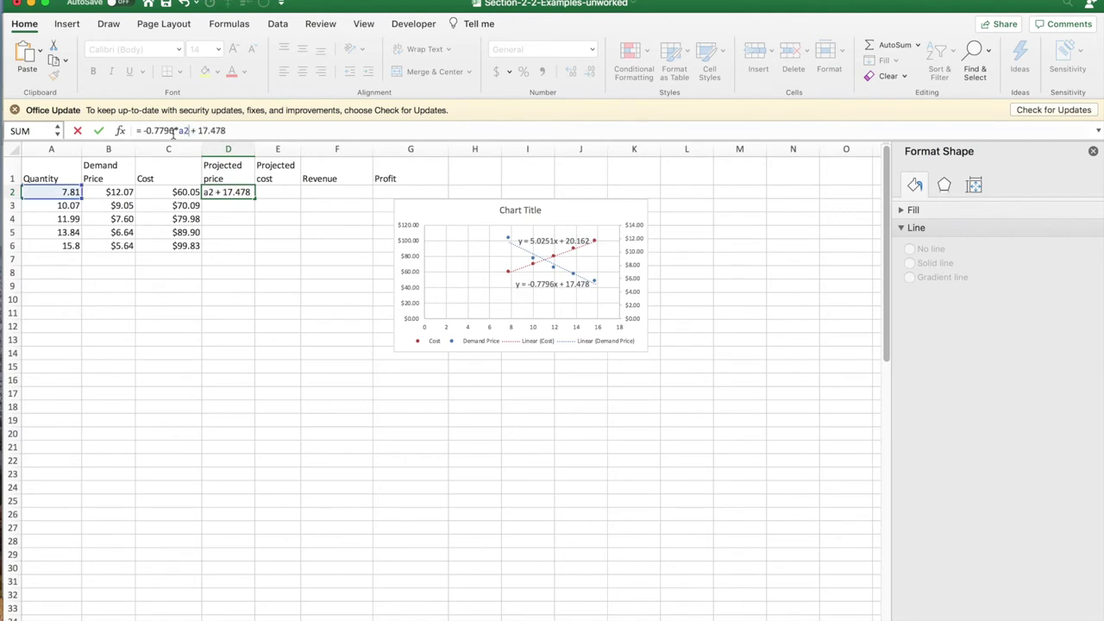
{"action": "key", "text": "Return"}
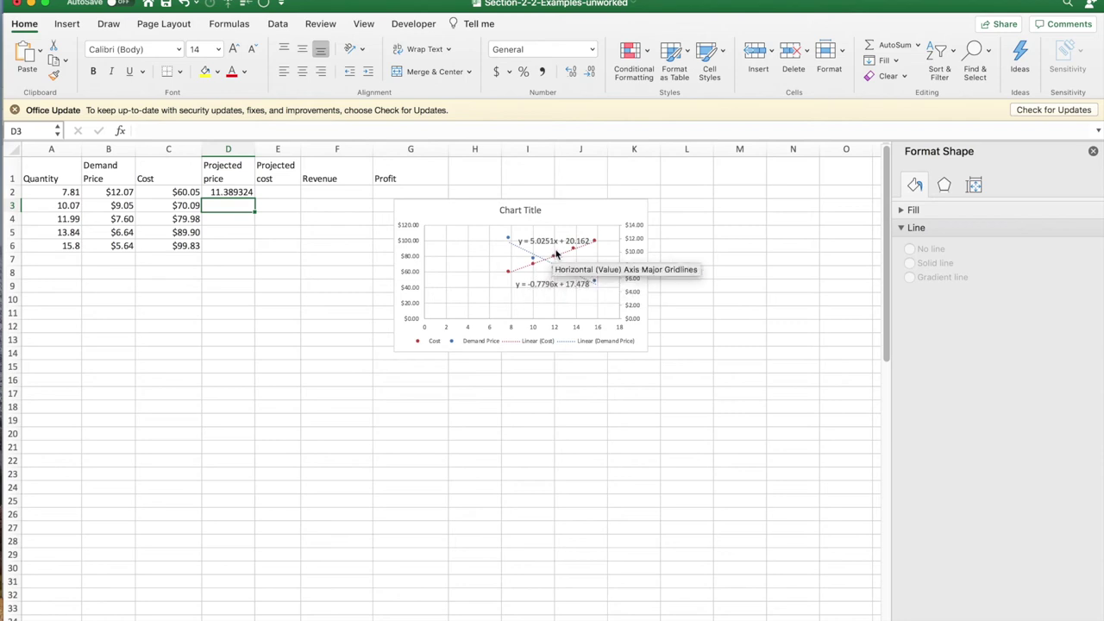
Transfer the Cost trendline equation into E2 under Projected cost as the formula = 5.0251*a2 + 20.162
{"action": "left_click", "coordinate": [553, 249]}
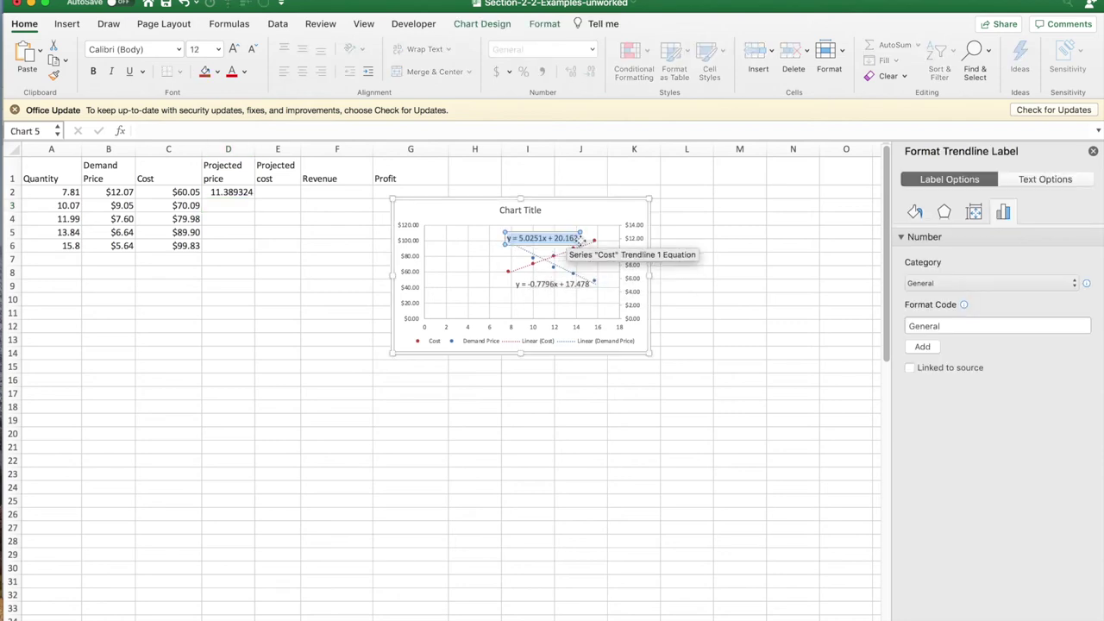
{"action": "left_click", "coordinate": [282, 190]}
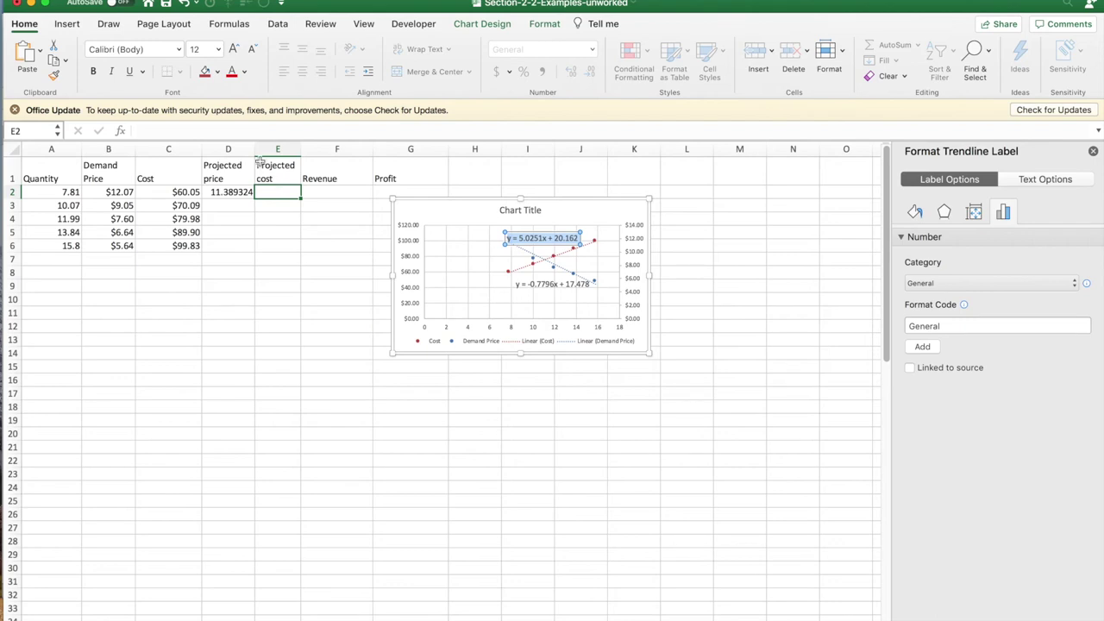
{"action": "left_click", "coordinate": [253, 128]}
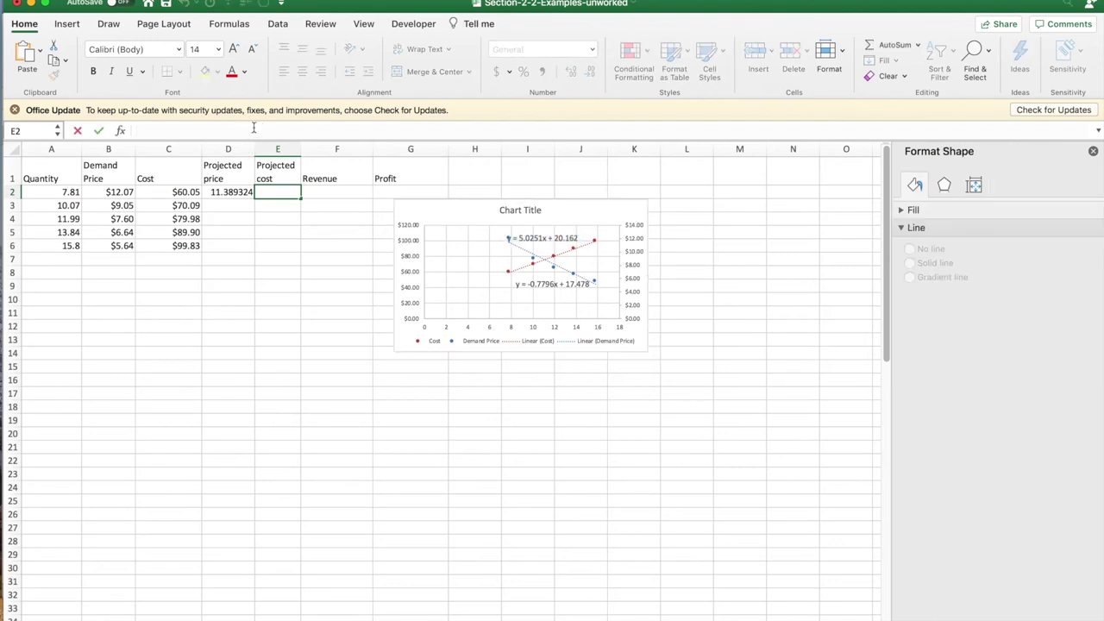
{"action": "type", "text": "y = 5.0251x + 20.162"}
{"action": "left_click", "coordinate": [141, 131]}
{"action": "key", "text": "BackSpace"}
{"action": "key", "text": "BackSpace"}
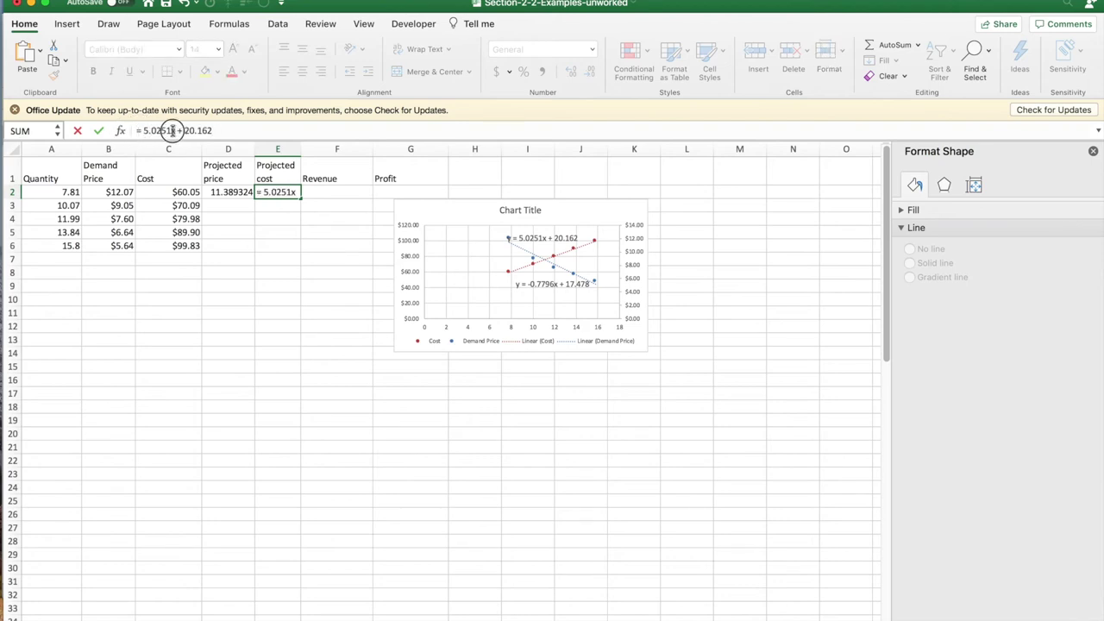
{"action": "left_click", "coordinate": [172, 130]}
{"action": "key", "text": "BackSpace"}
{"action": "type", "text": "*a2"}
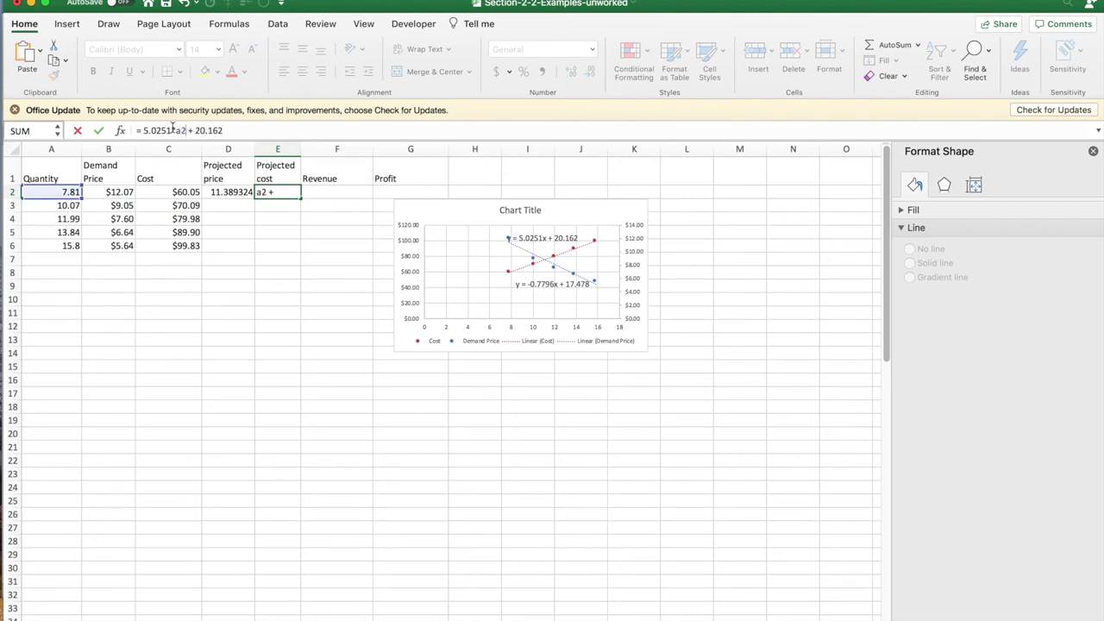
{"action": "key", "text": "Return"}
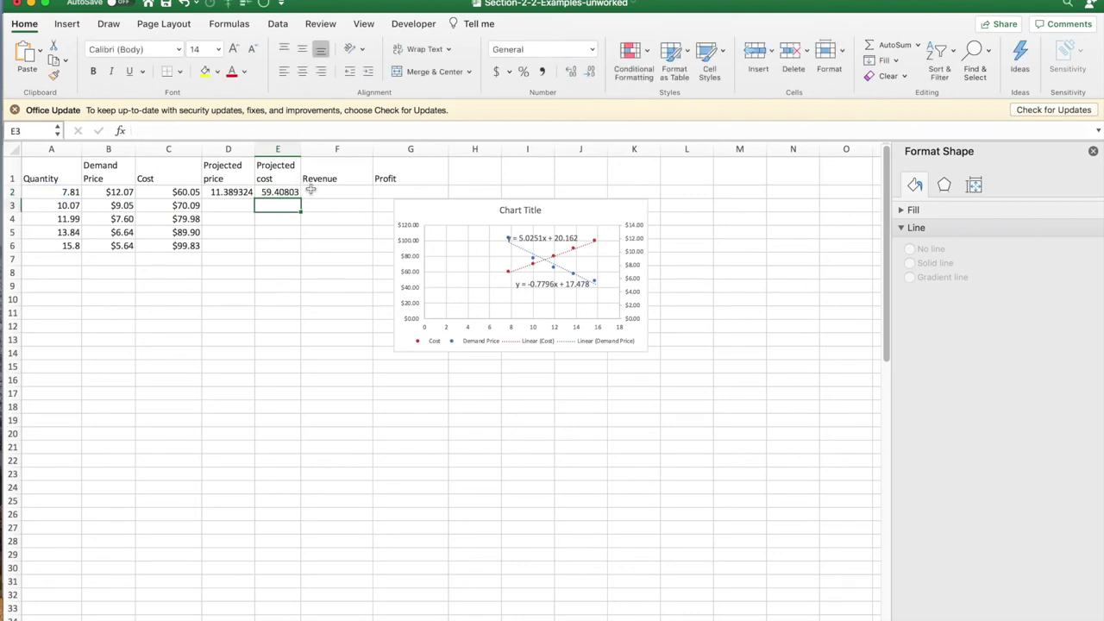
Calculate revenue in F2 by multiplying the quantity by the projected price with the formula =A2*D2
{"action": "left_click", "coordinate": [312, 191]}
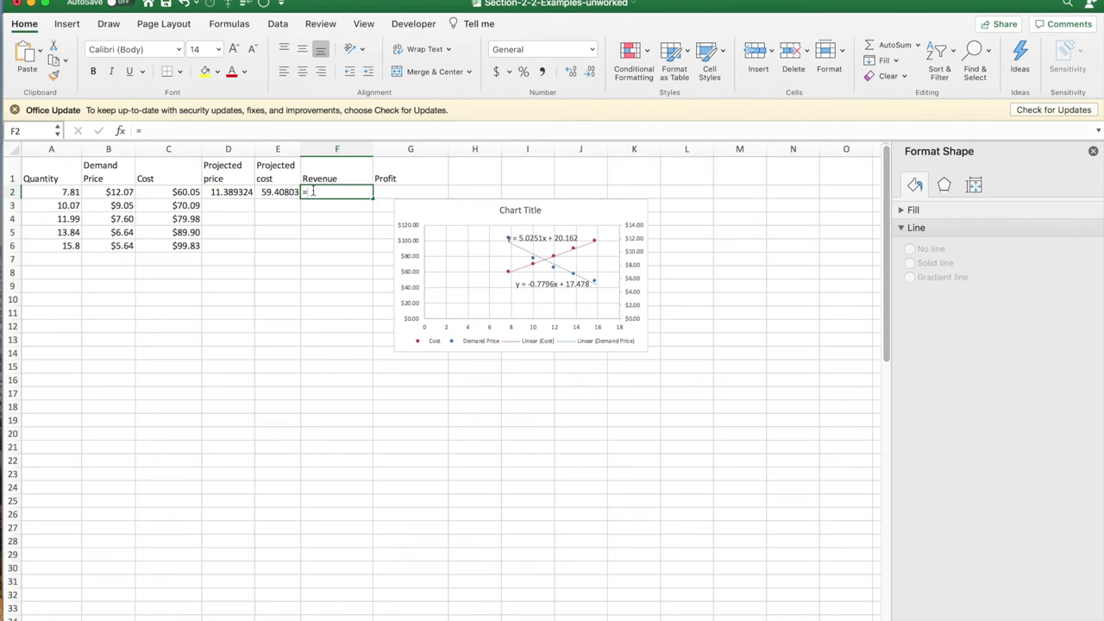
{"action": "type", "text": "="}
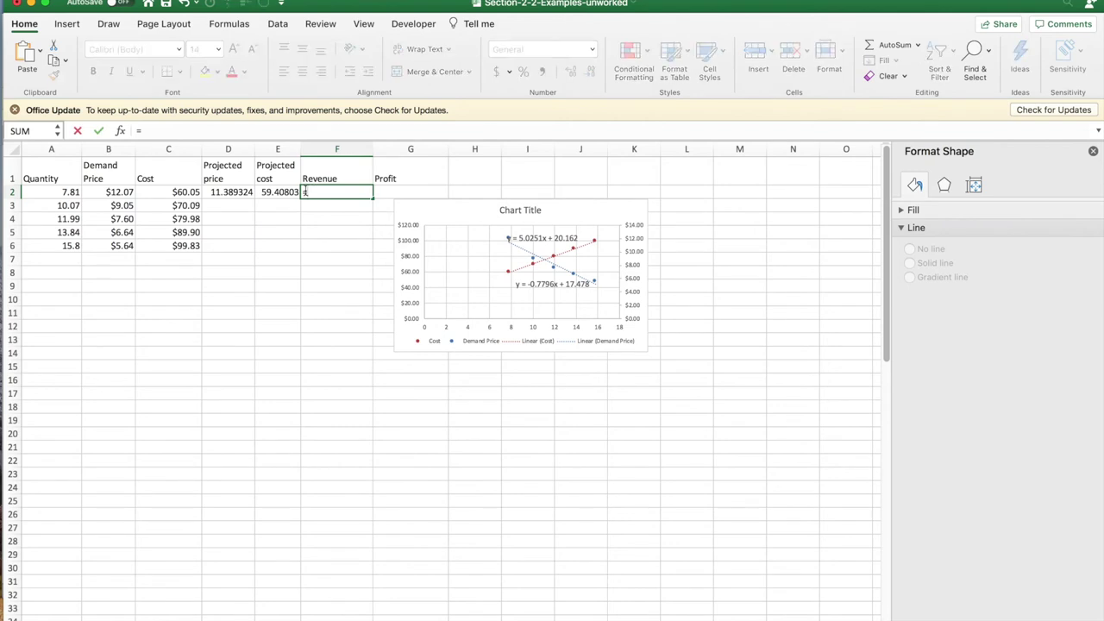
{"action": "left_click", "coordinate": [64, 192]}
{"action": "type", "text": "*"}
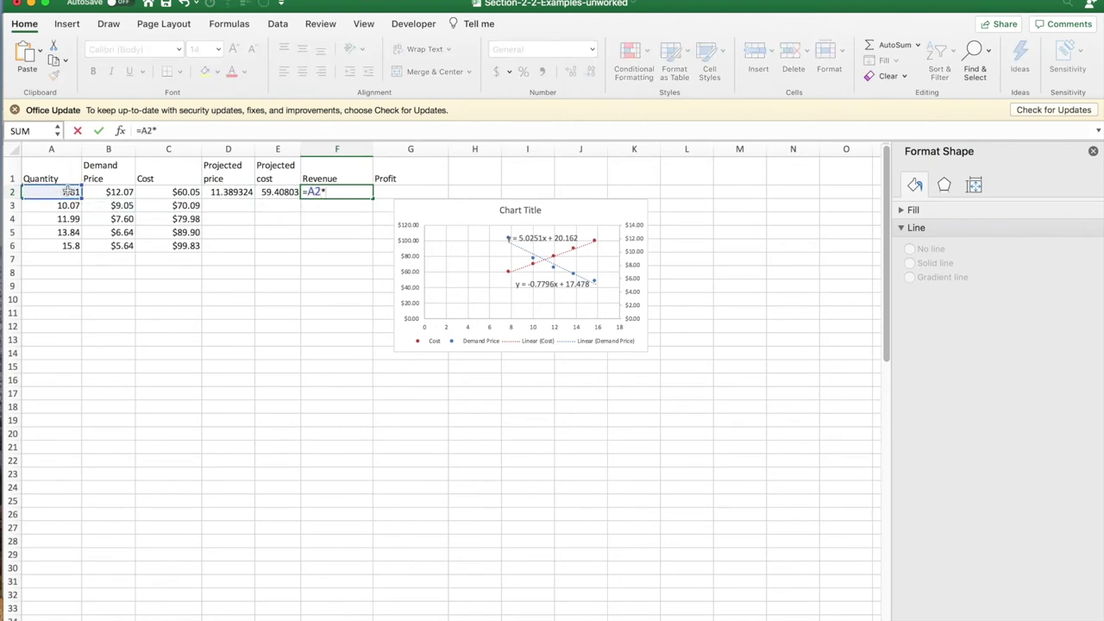
{"action": "left_click", "coordinate": [211, 192]}
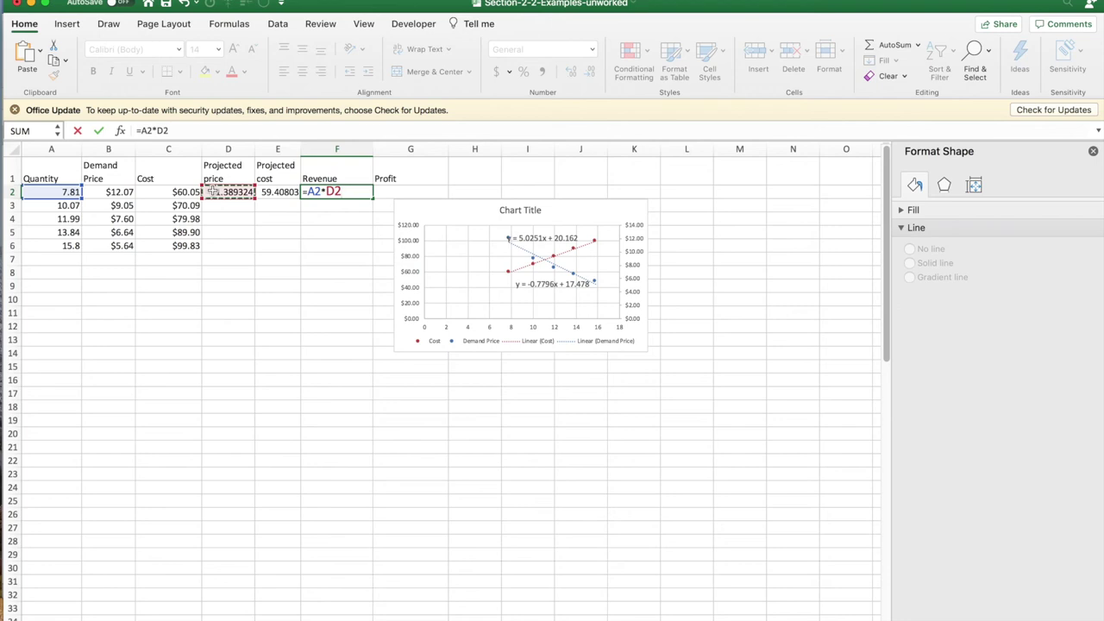
{"action": "key", "text": "Tab"}
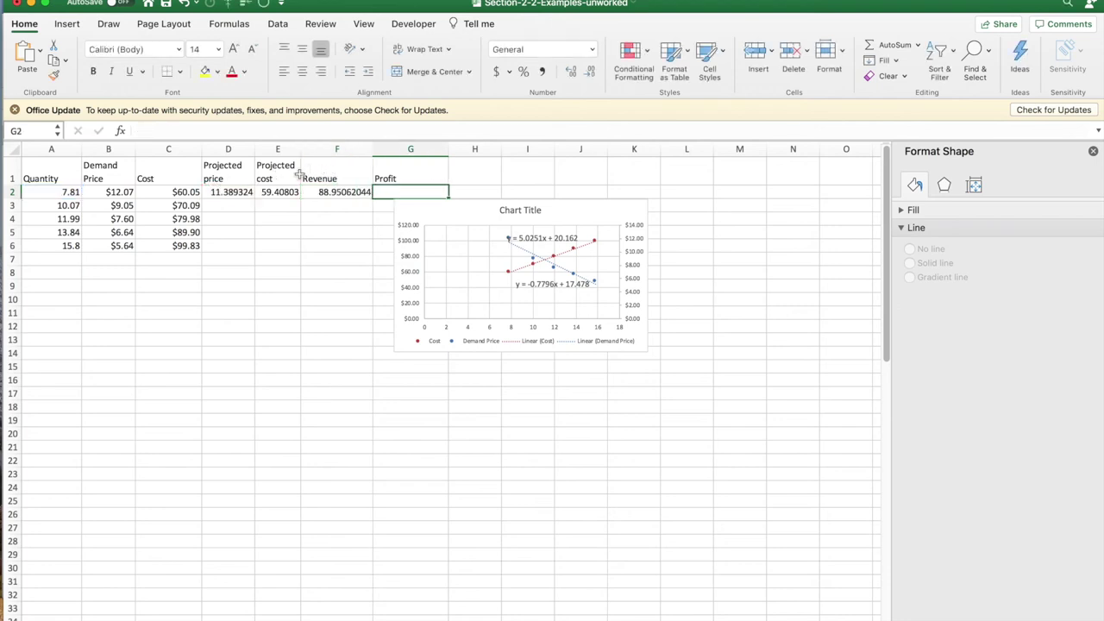
Calculate profit in G2 as revenue minus projected cost with =F2-E2, and fill the formulas in D2:G2 down through row 8
{"action": "type", "text": "="}
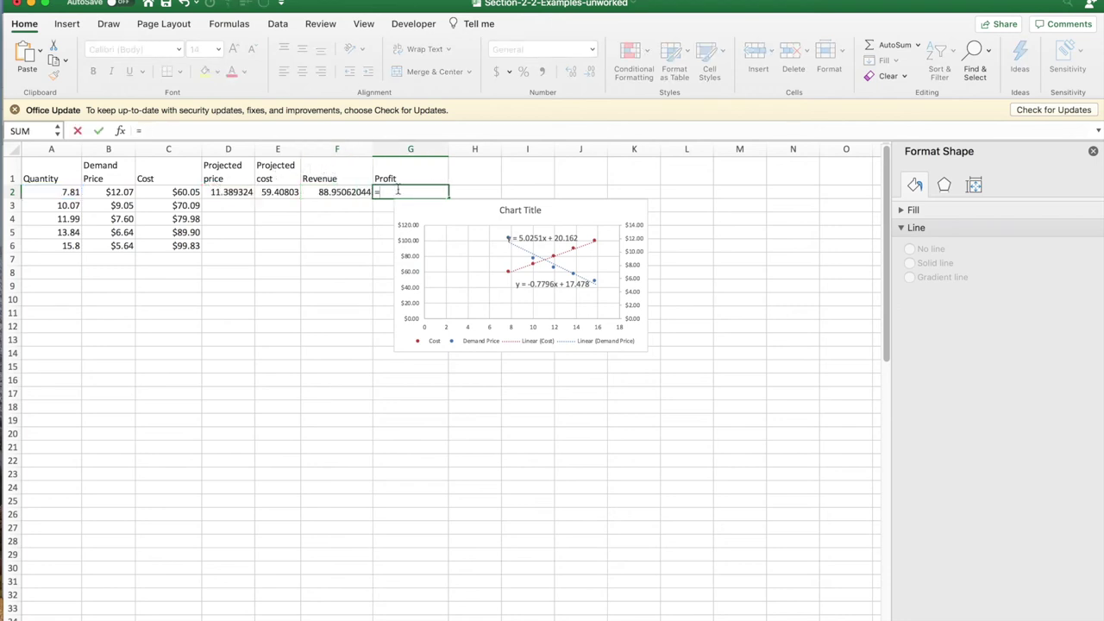
{"action": "left_click", "coordinate": [344, 192]}
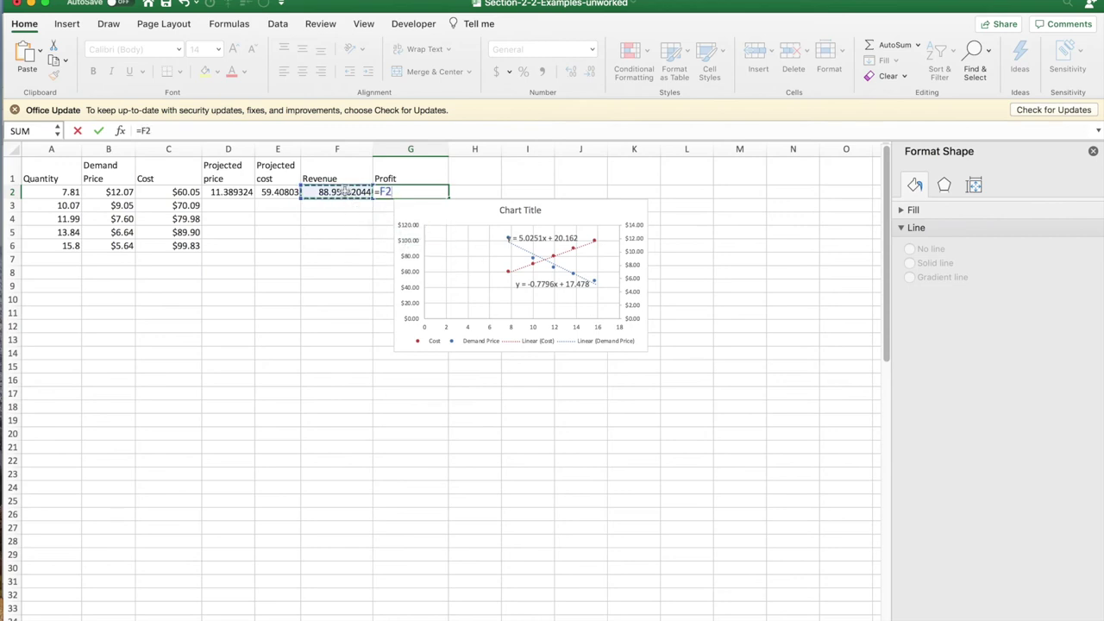
{"action": "type", "text": "-"}
{"action": "left_click", "coordinate": [281, 192]}
{"action": "key", "text": "Return"}
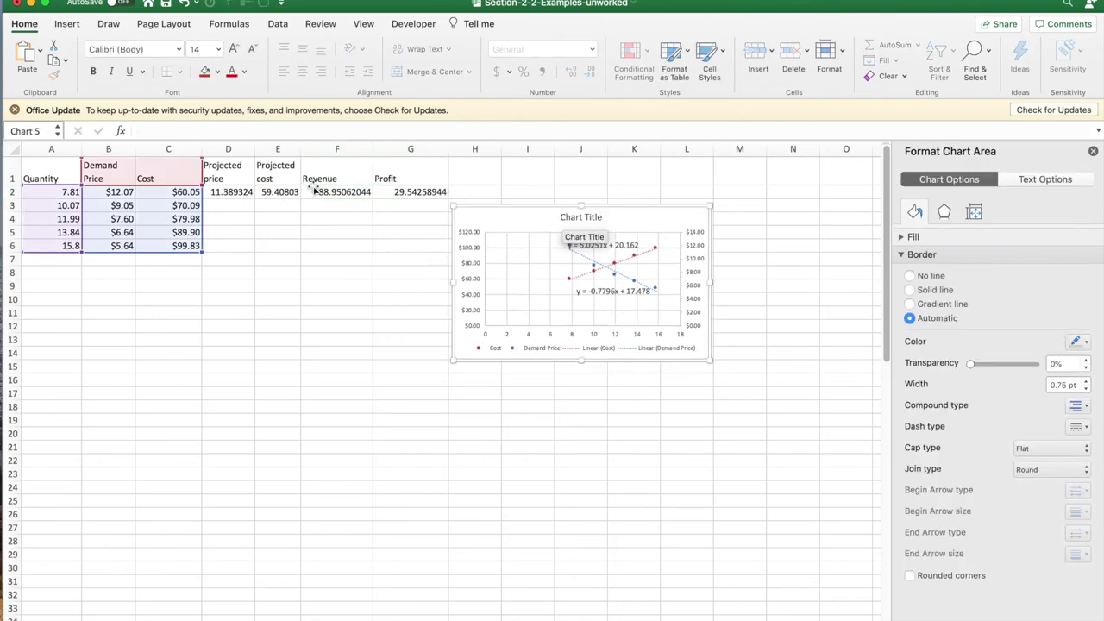
{"action": "left_click", "coordinate": [229, 192]}
{"action": "left_click_drag", "start_coordinate": [289, 197], "coordinate": [439, 284]}
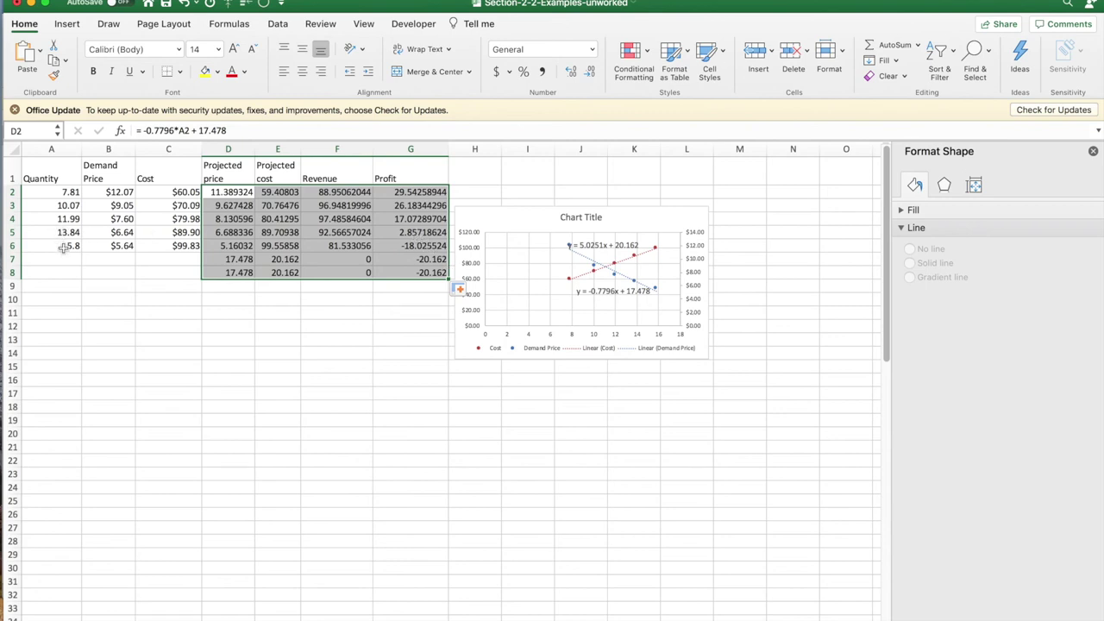
Enter starting guesses for the break-even quantities: 14 in A8 and 1 in A7
{"action": "left_click", "coordinate": [51, 272]}
{"action": "type", "text": "1"}
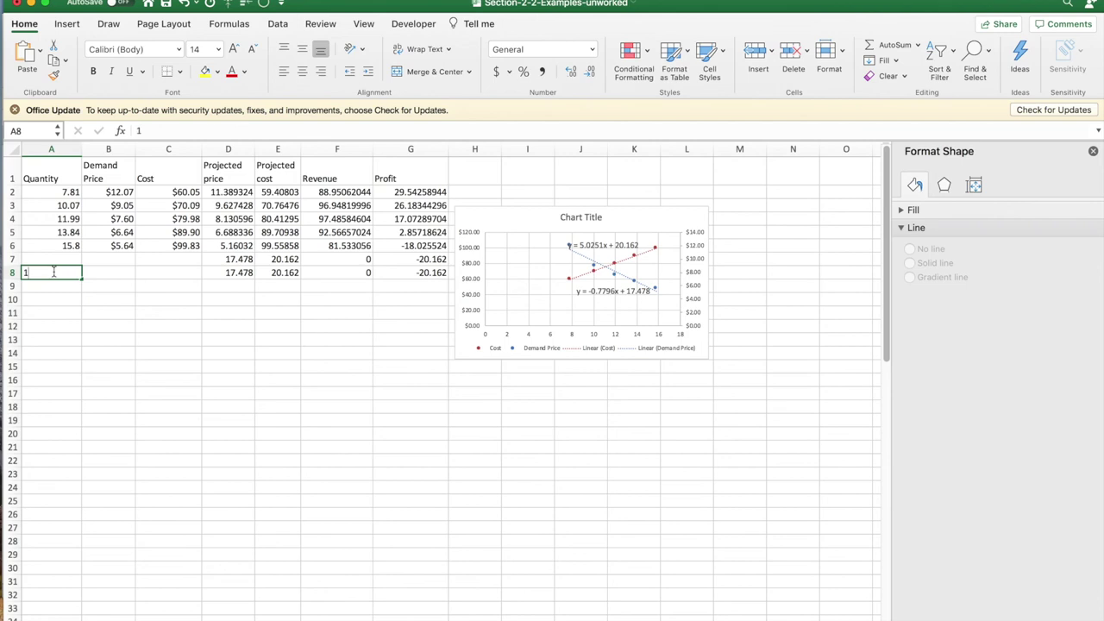
{"action": "type", "text": "4"}
{"action": "key", "text": "Return"}
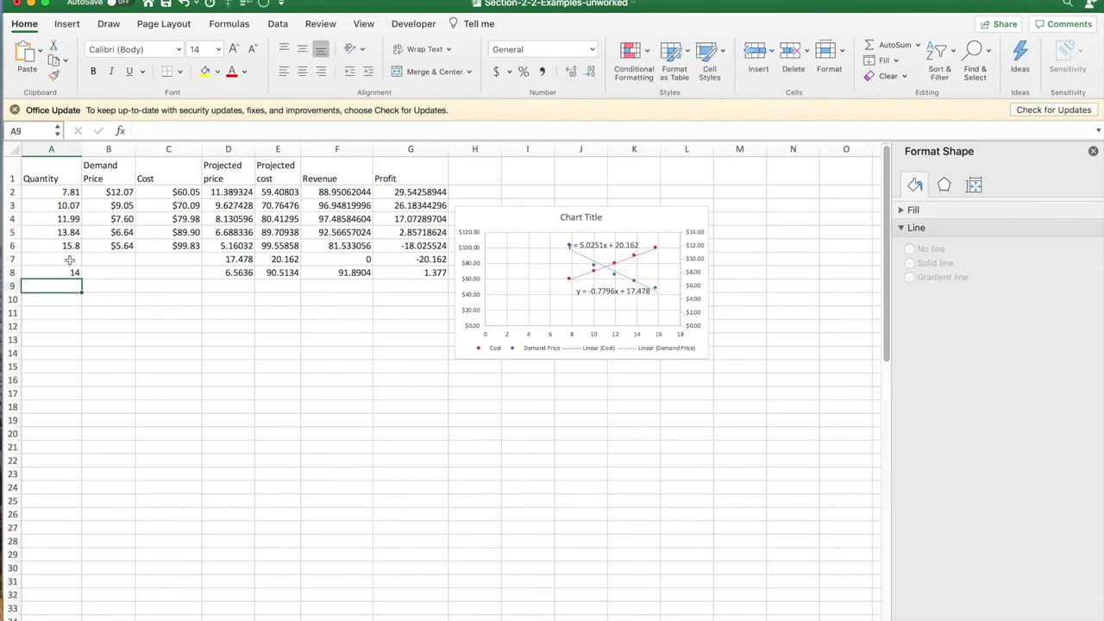
{"action": "left_click", "coordinate": [70, 260]}
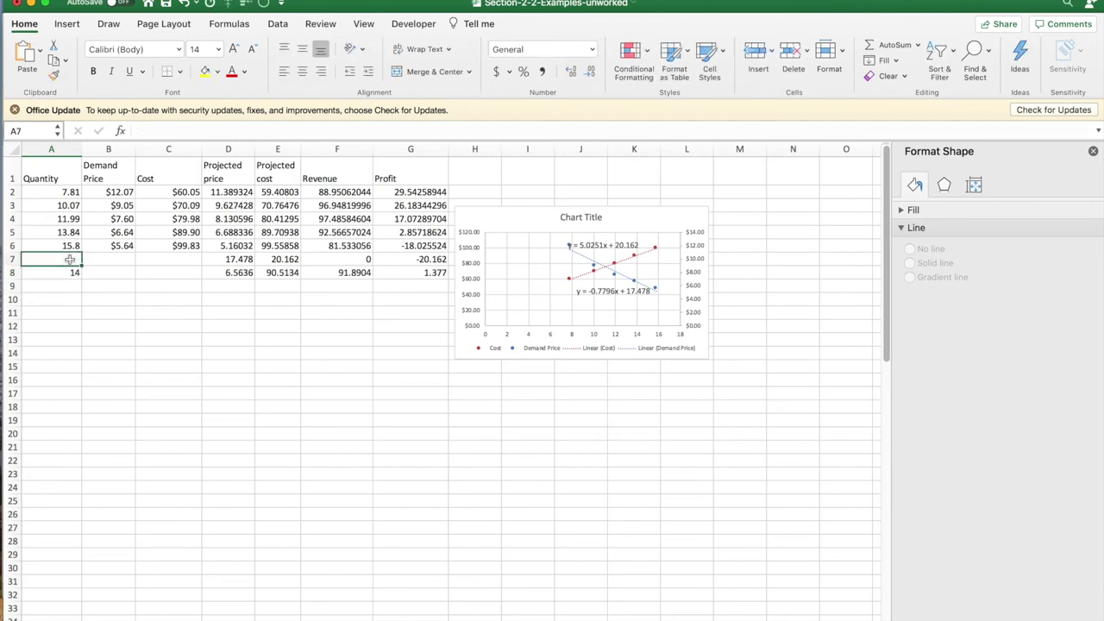
{"action": "type", "text": "1"}
{"action": "key", "text": "Return"}
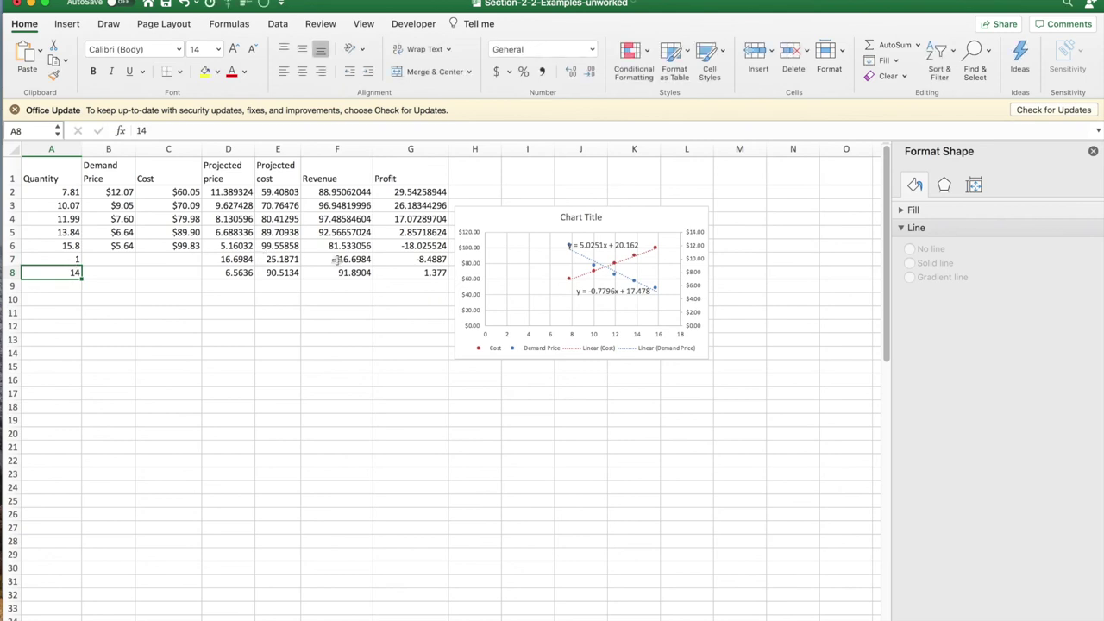
Run Goal Seek to set the profit in G7 to 0 by changing quantity cell A7, and accept the solution
{"action": "left_click", "coordinate": [430, 258]}
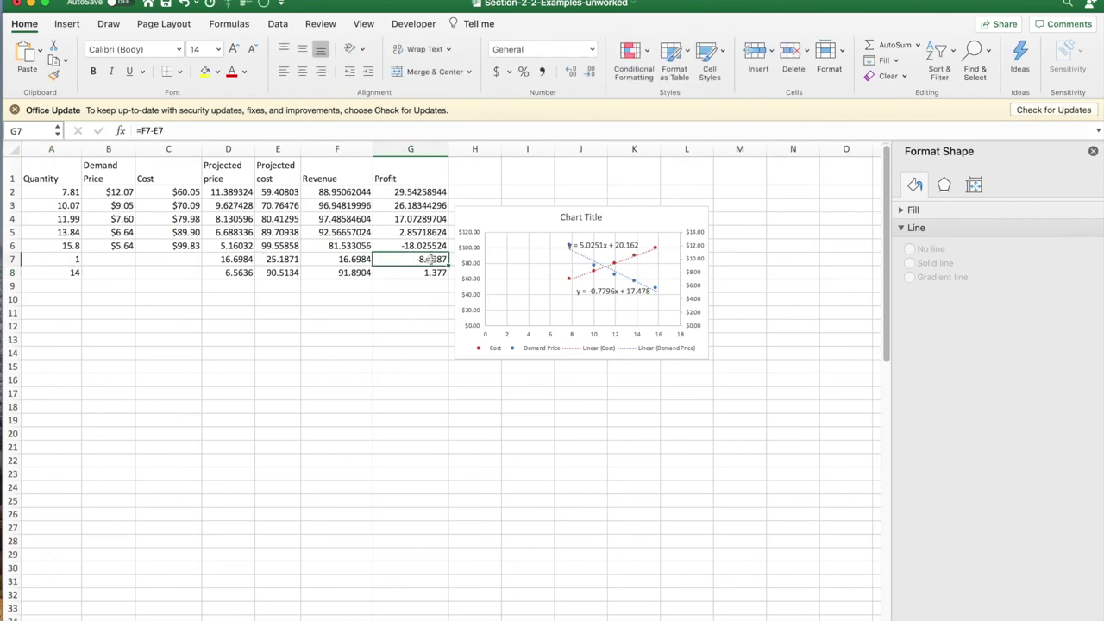
{"action": "left_click", "coordinate": [278, 23]}
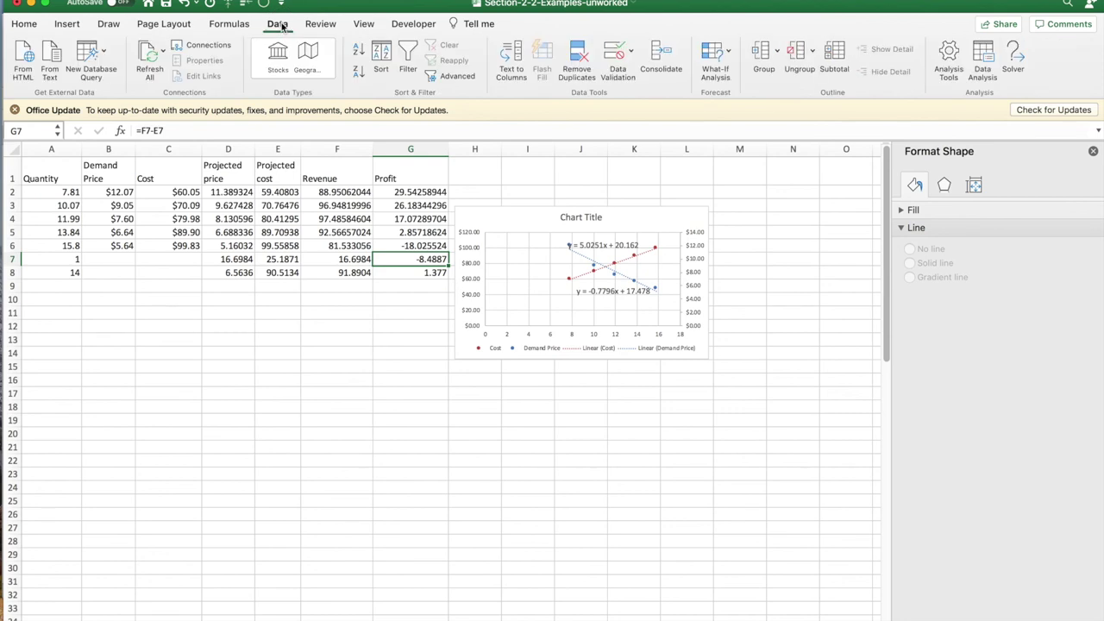
{"action": "left_click", "coordinate": [715, 51]}
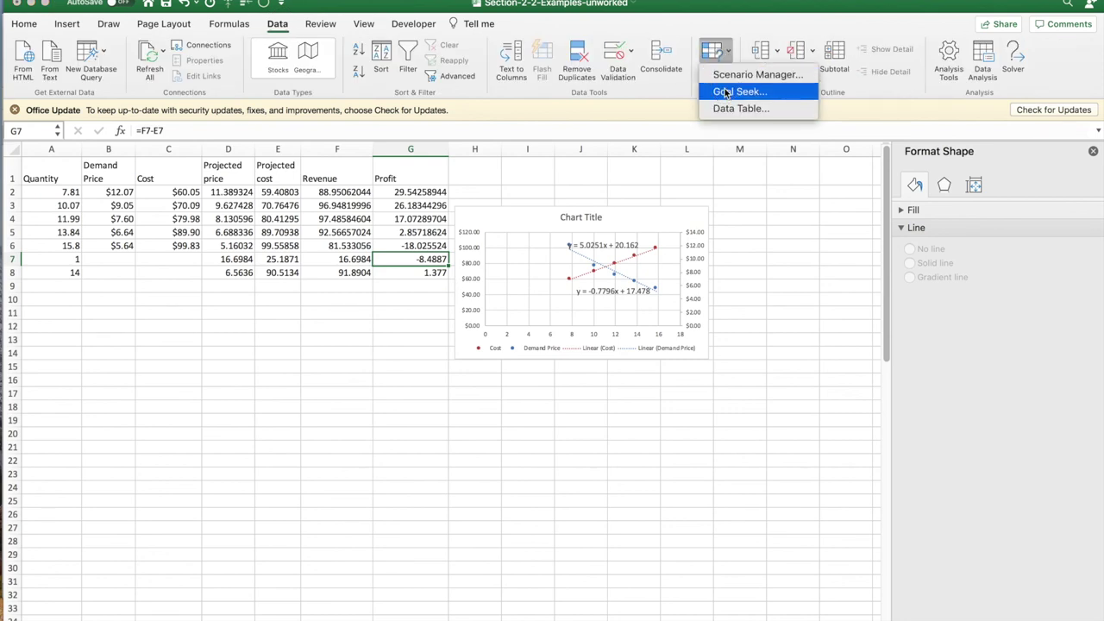
{"action": "left_click", "coordinate": [728, 92]}
{"action": "left_click", "coordinate": [608, 188]}
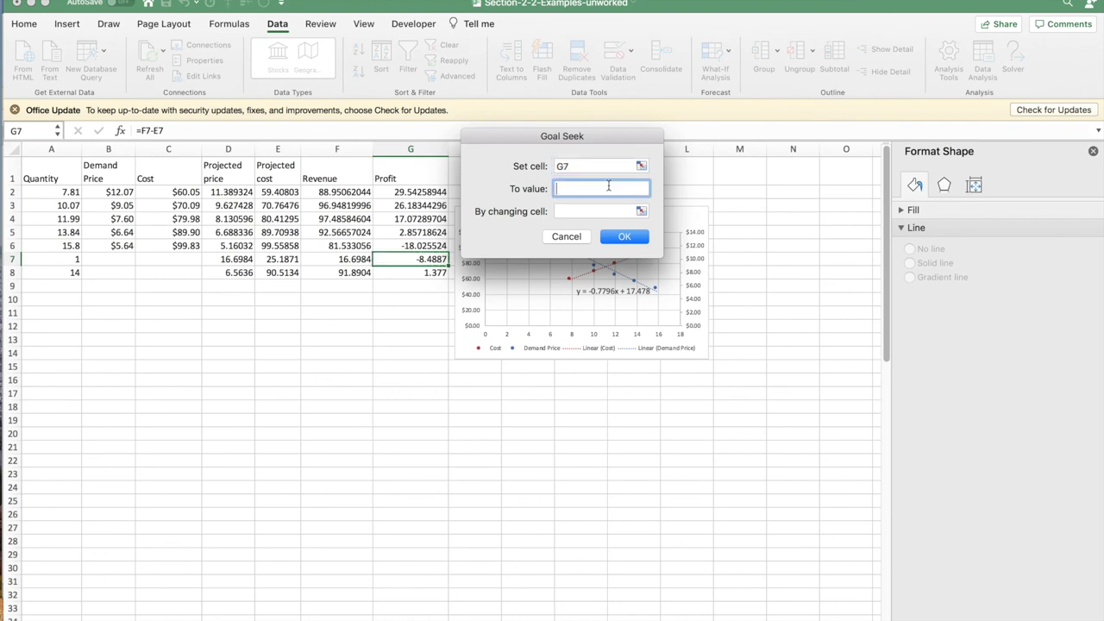
{"action": "key", "text": "Tab"}
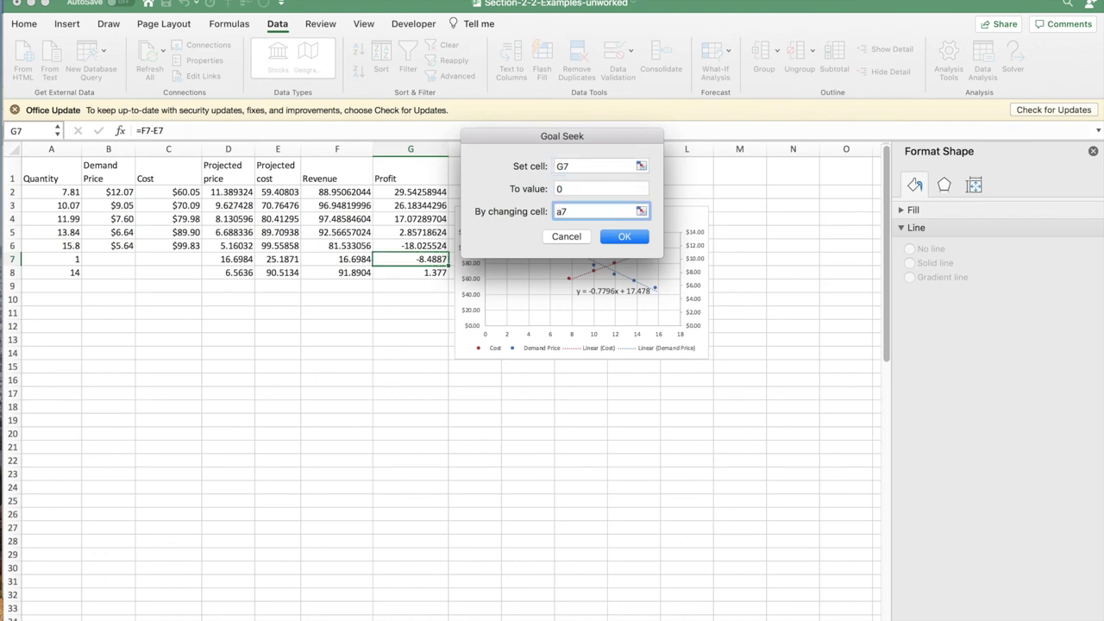
{"action": "key", "text": "Return"}
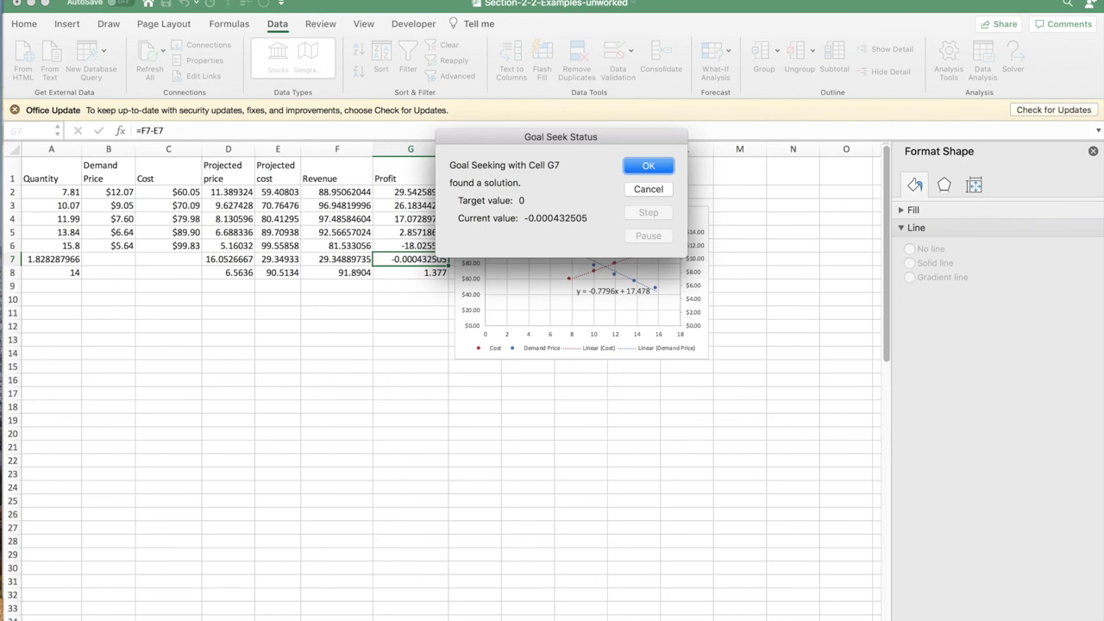
{"action": "left_click", "coordinate": [649, 167]}
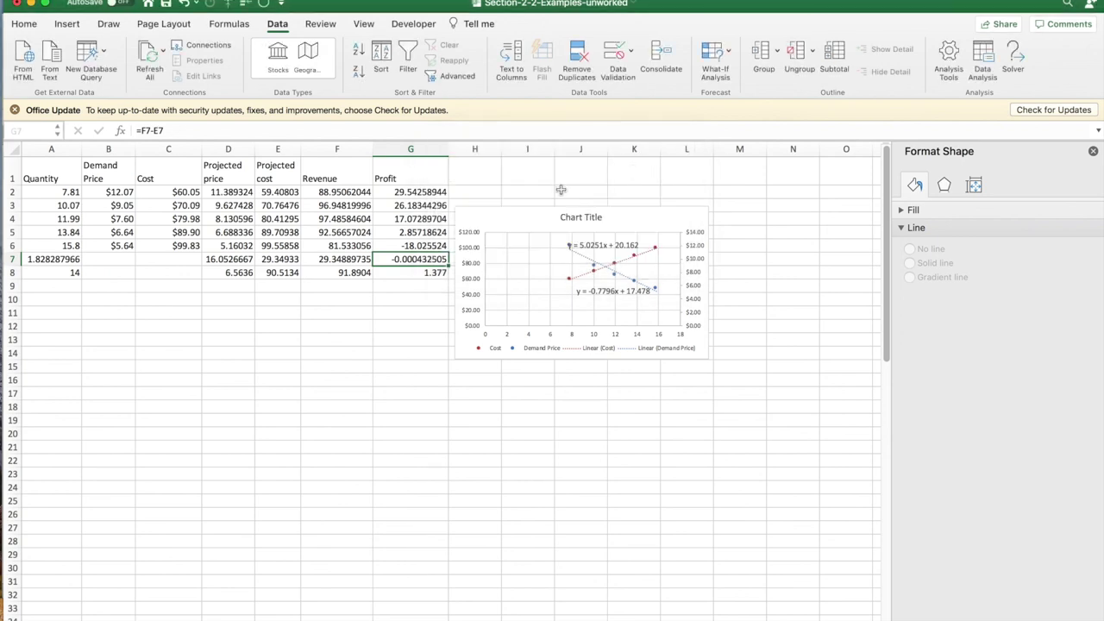
Run Goal Seek to set the profit in G8 to 0 by changing quantity cell A8
{"action": "left_click", "coordinate": [428, 274]}
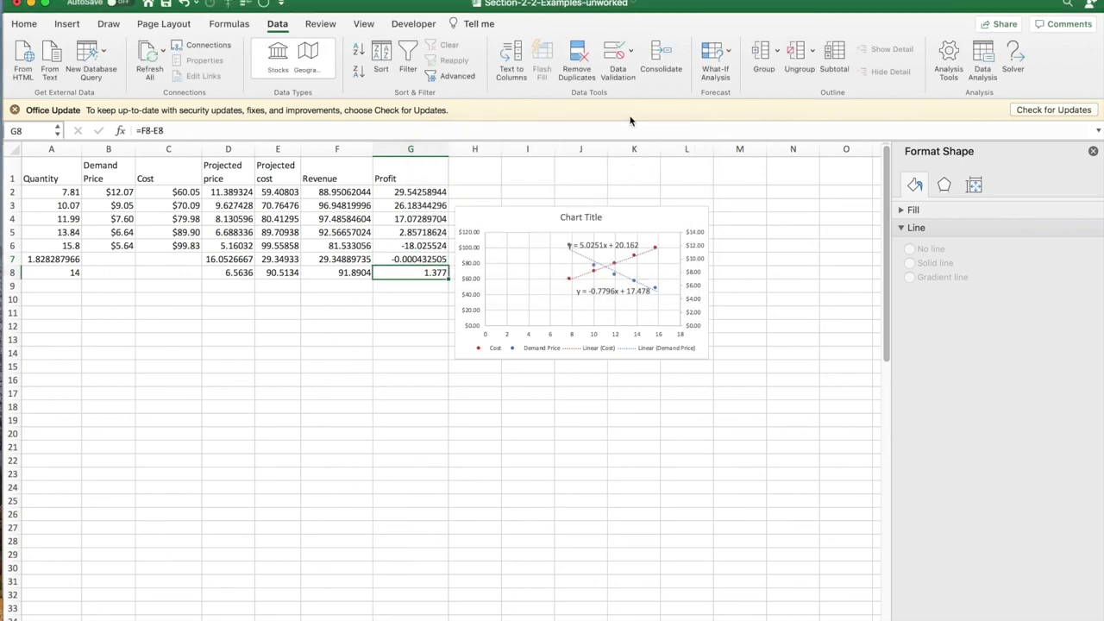
{"action": "left_click", "coordinate": [729, 59]}
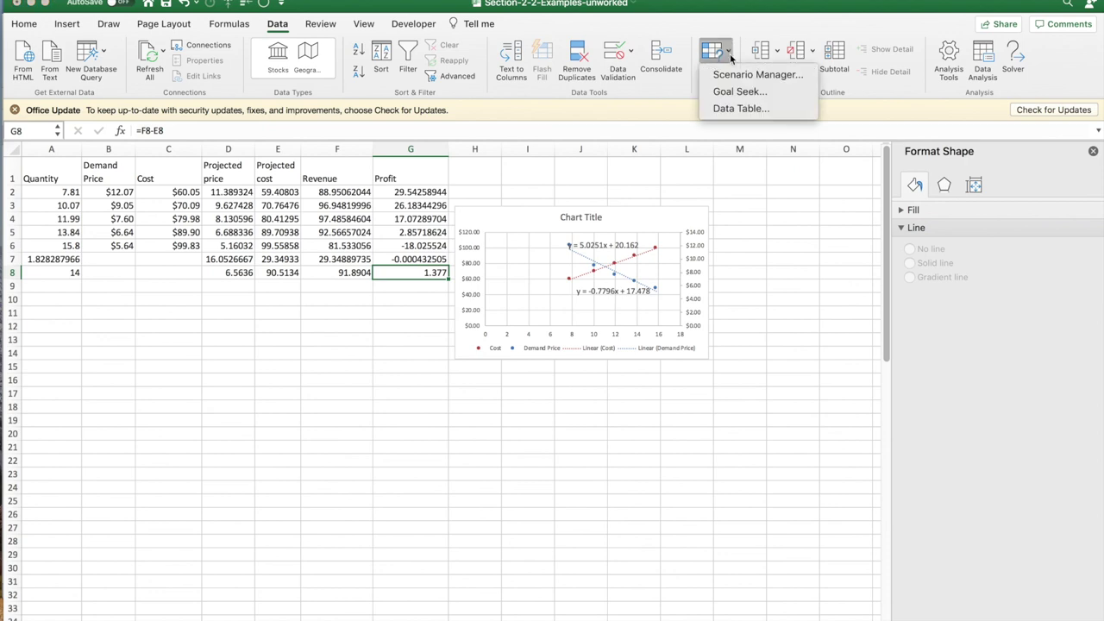
{"action": "left_click", "coordinate": [732, 92]}
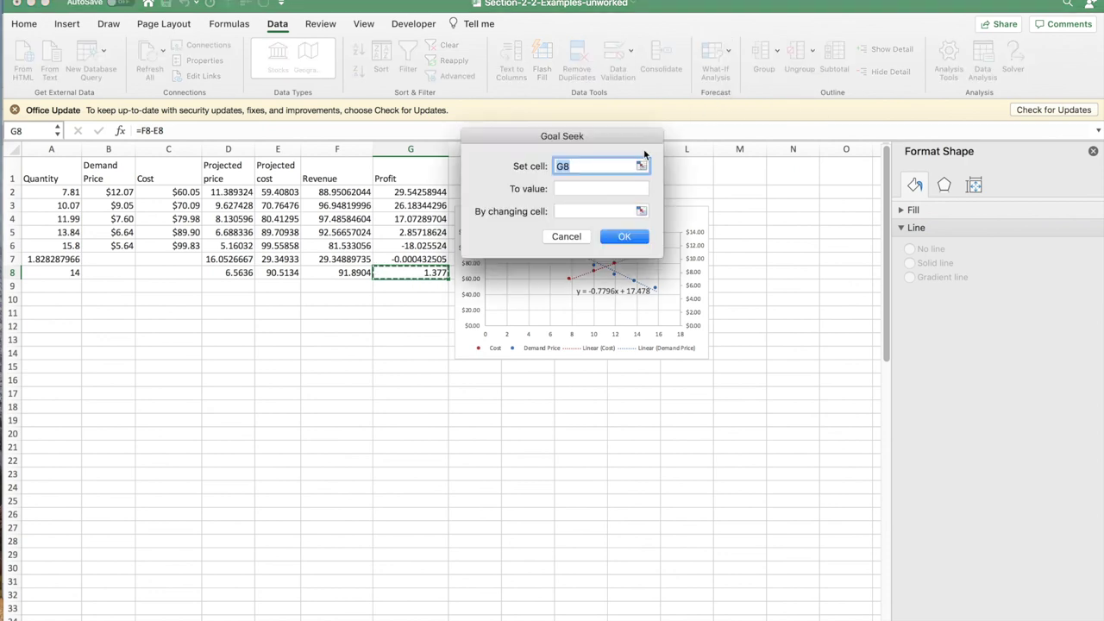
{"action": "left_click", "coordinate": [590, 190]}
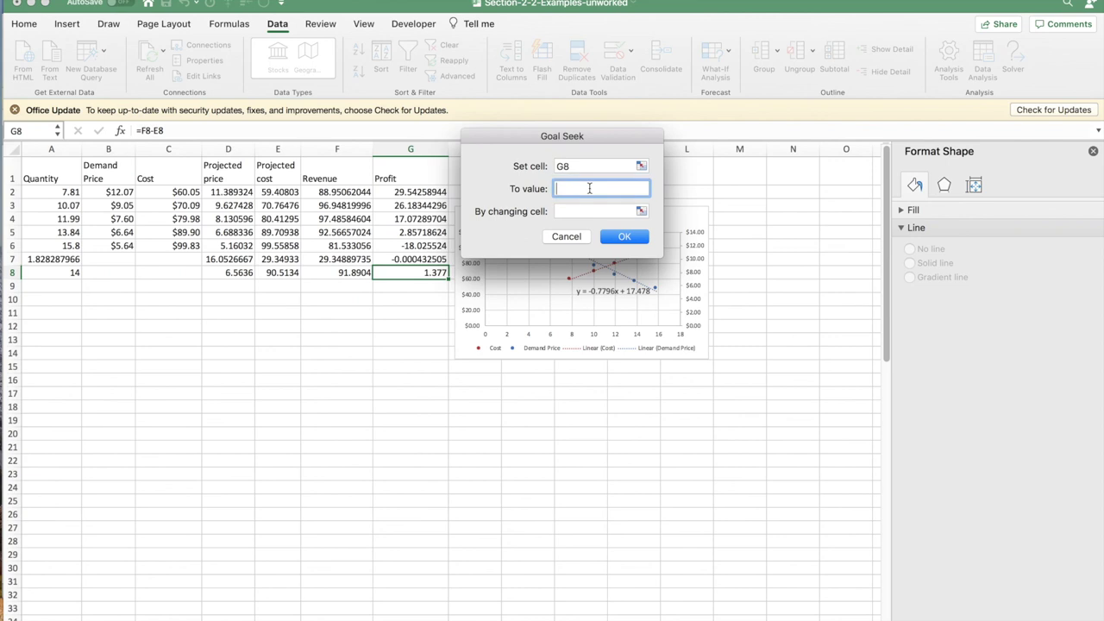
{"action": "type", "text": "0"}
{"action": "key", "text": "Tab"}
{"action": "type", "text": "a8"}
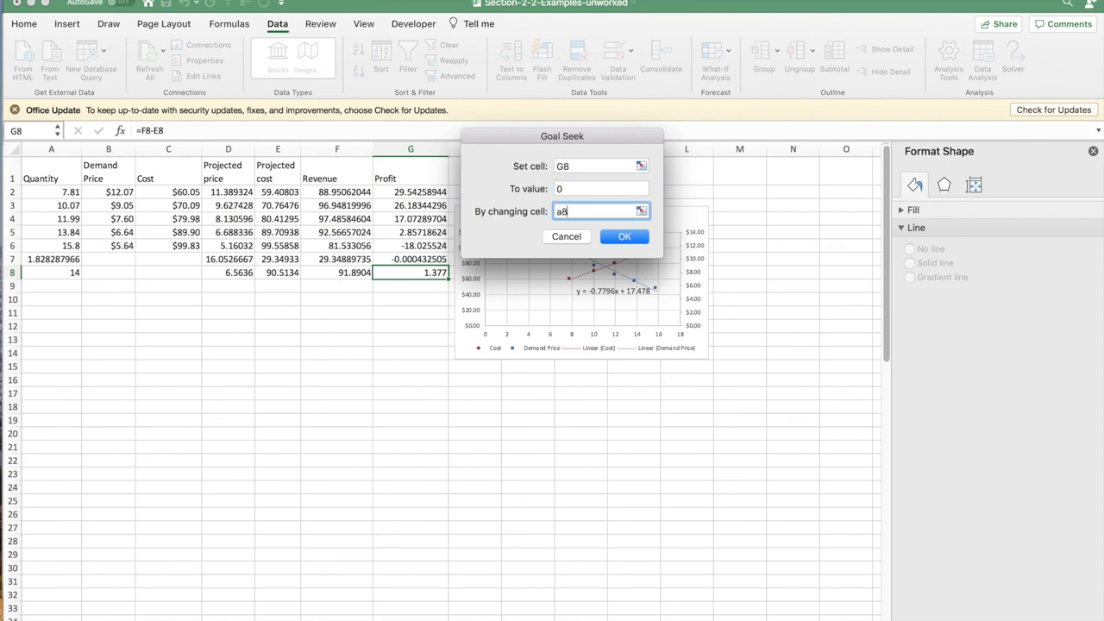
{"action": "key", "text": "Return"}
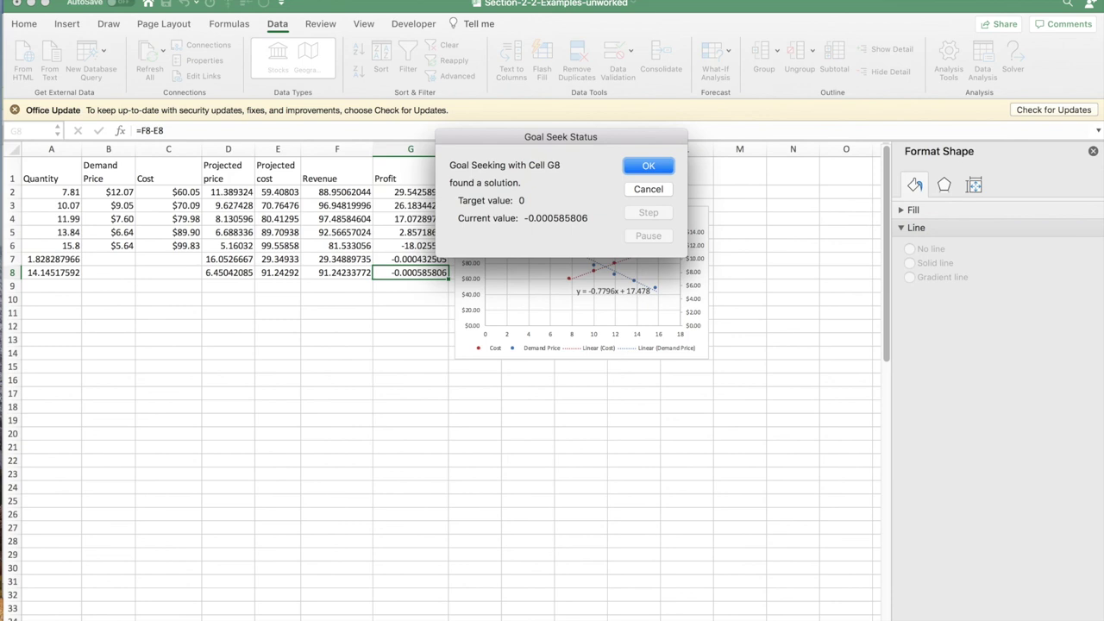